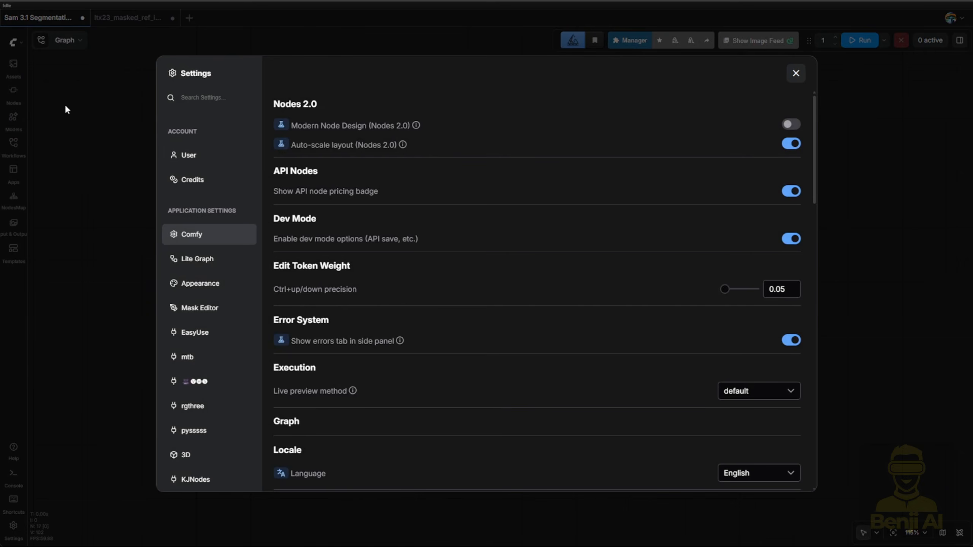
# Close the settings dialog to return to the workflow canvas.
pyautogui.click(65, 109)
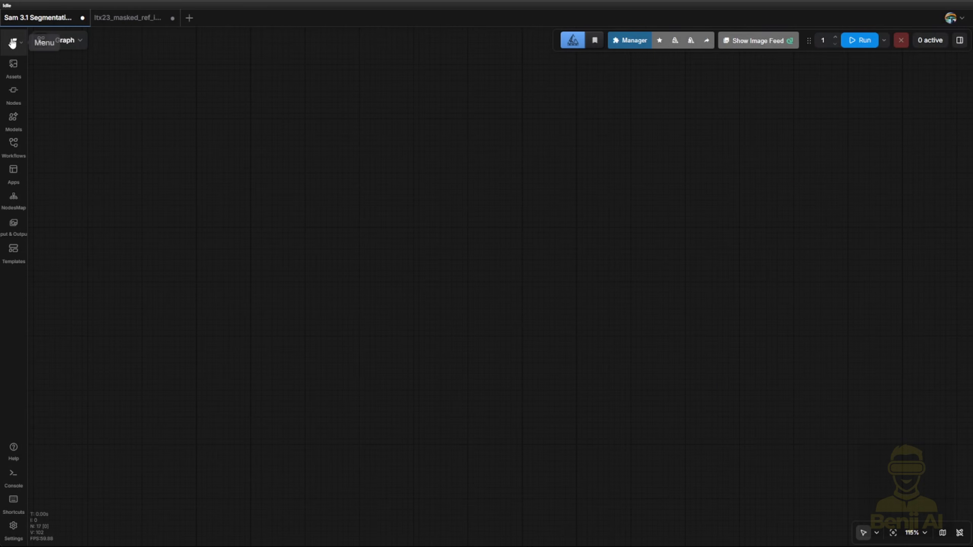
pyautogui.click(13, 43)
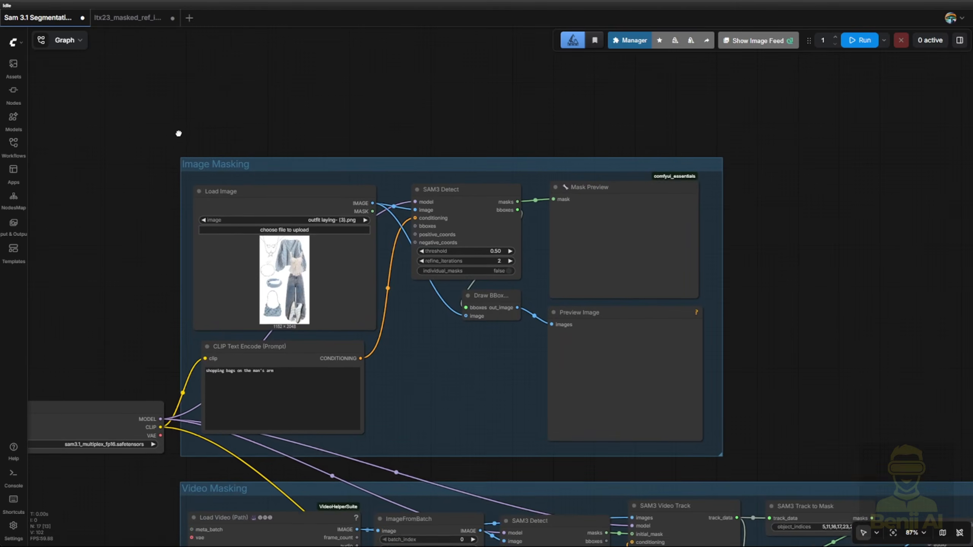
# Search the node library for SAM3 from an empty area above the Image Masking group, without adding a node.
pyautogui.moveTo(176, 136); pyautogui.dragTo(287, 148)
pyautogui.moveTo(197, 423); pyautogui.dragTo(187, 337)
pyautogui.moveTo(216, 184); pyautogui.dragTo(219, 148)
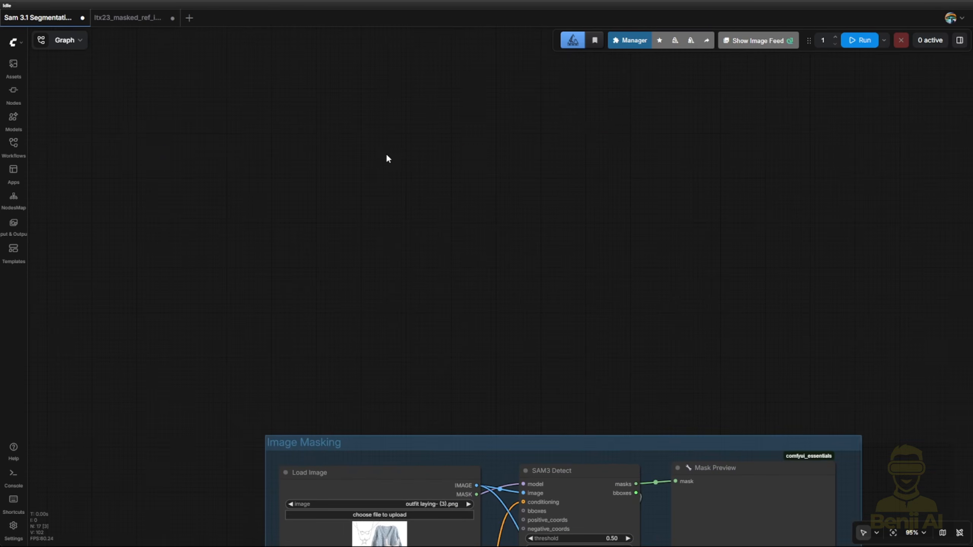
pyautogui.doubleClick(386, 153)
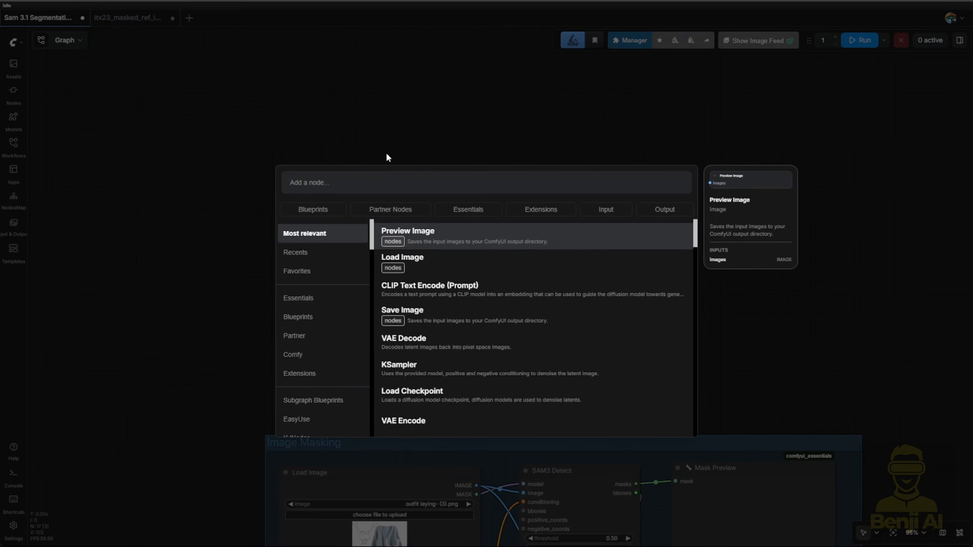
pyautogui.write('SAM3')
pyautogui.hotkey('ctrl', 'a')
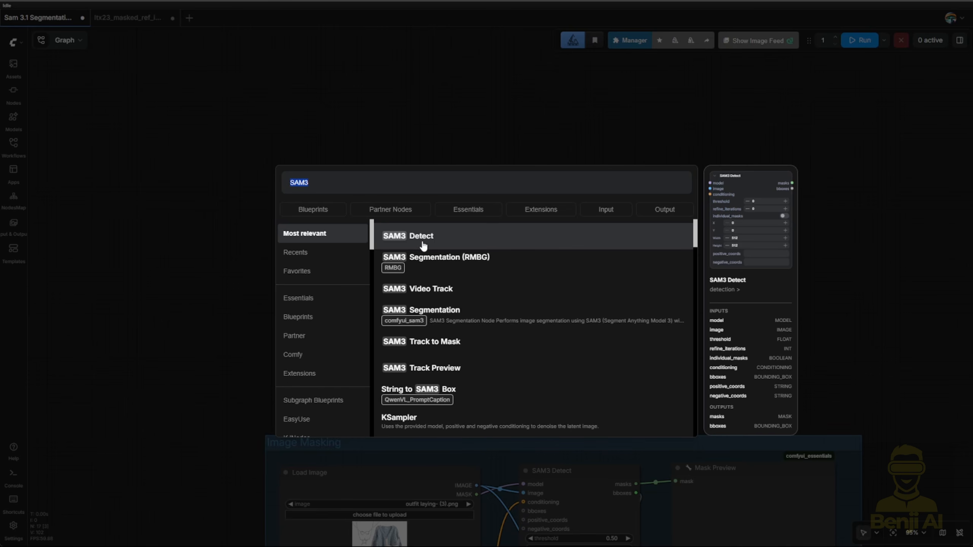
pyautogui.click(358, 64)
# Move the Load Checkpoint node up and further left, away from the Image Masking group.
pyautogui.moveTo(586, 301); pyautogui.dragTo(457, 59)
pyautogui.scroll(1, 427, 261)
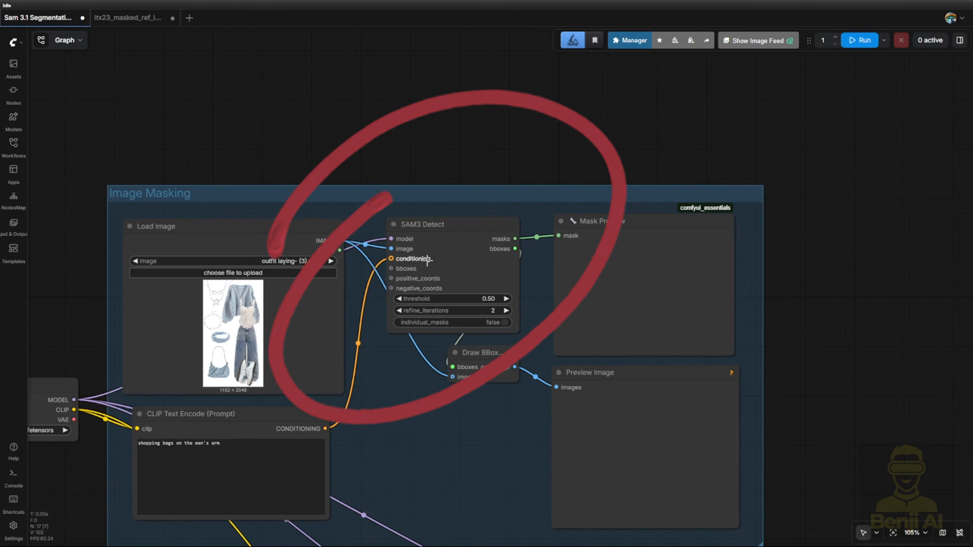
pyautogui.moveTo(367, 133); pyautogui.dragTo(369, 84)
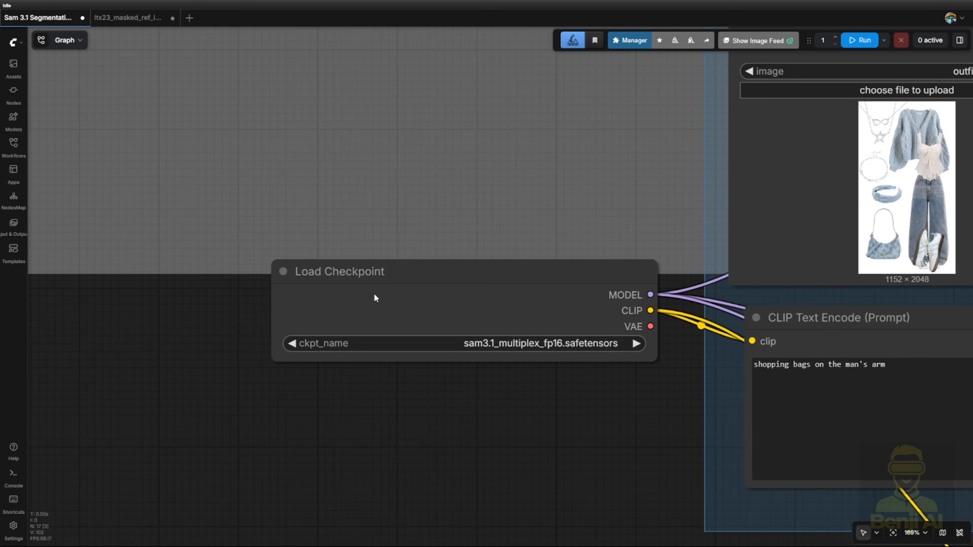
pyautogui.moveTo(373, 295); pyautogui.dragTo(307, 228)
pyautogui.moveTo(282, 172); pyautogui.dragTo(251, 126)
pyautogui.moveTo(224, 289); pyautogui.dragTo(292, 345)
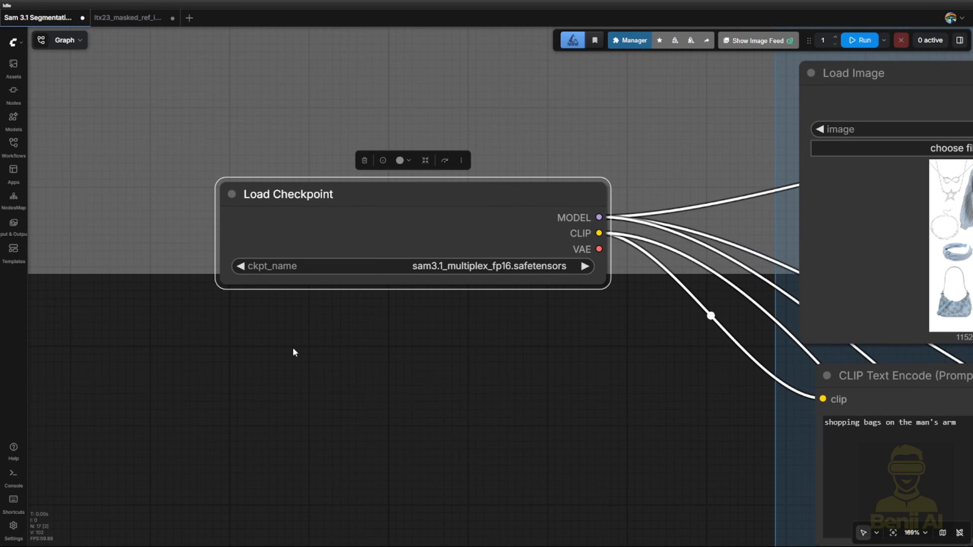
pyautogui.scroll(2, 293, 345)
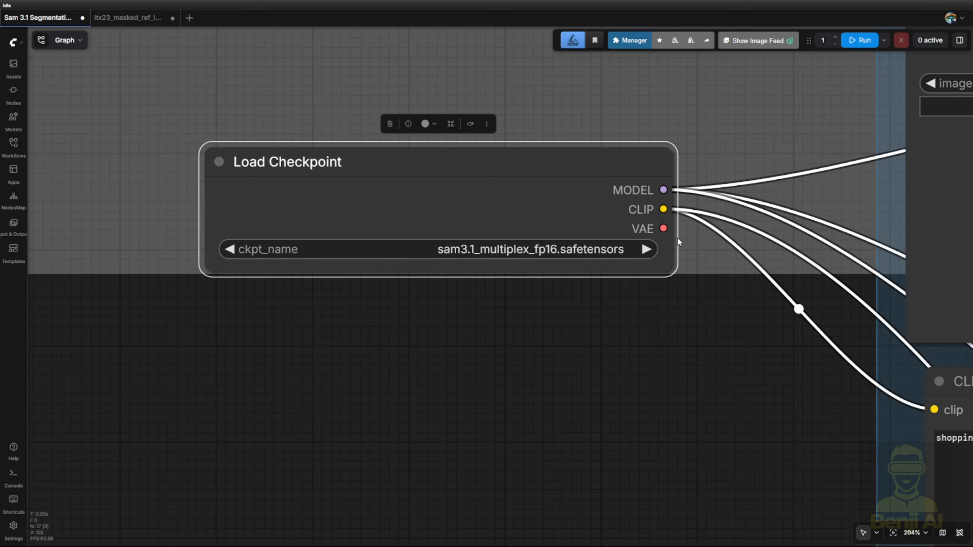
pyautogui.scroll(-3, 626, 326)
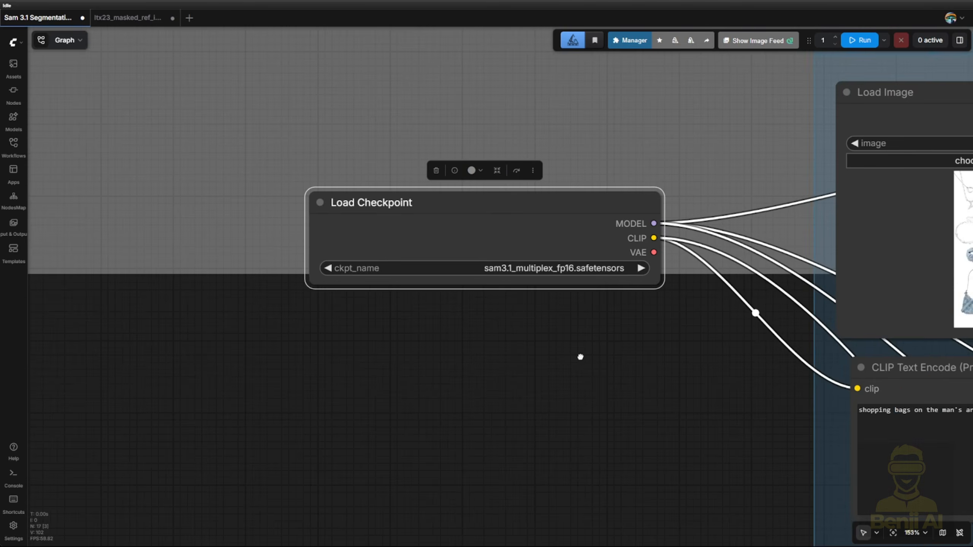
# Enlarge the Load Image node for a bigger preview and move the CLIP Text Encode node beside it, below SAM3 Detect.
pyautogui.moveTo(587, 359); pyautogui.dragTo(113, 364)
pyautogui.moveTo(258, 360); pyautogui.dragTo(132, 347)
pyautogui.scroll(-1, 133, 347)
pyautogui.scroll(-1, 132, 344)
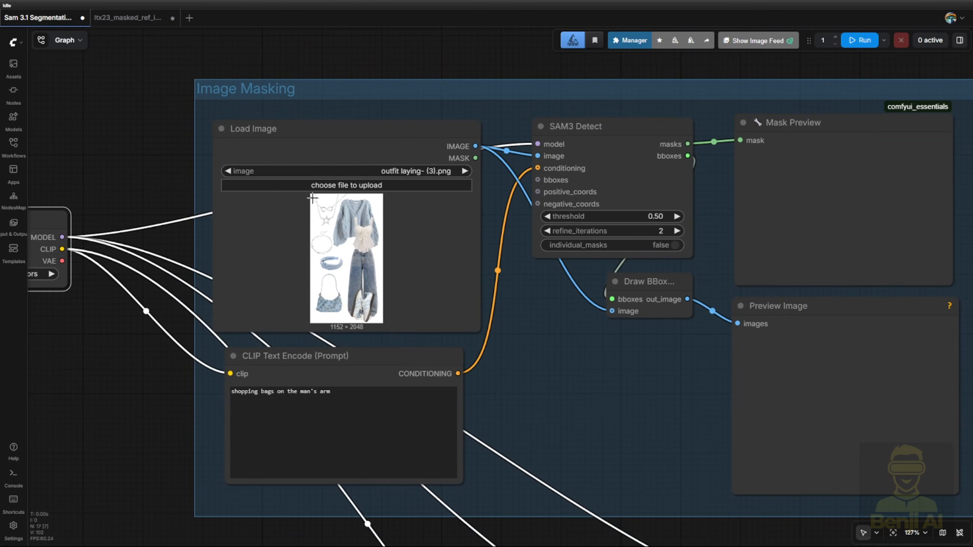
pyautogui.moveTo(479, 330); pyautogui.dragTo(470, 473)
pyautogui.moveTo(394, 124); pyautogui.dragTo(326, 57)
pyautogui.moveTo(434, 361); pyautogui.dragTo(645, 377)
pyautogui.moveTo(309, 91); pyautogui.dragTo(369, 143)
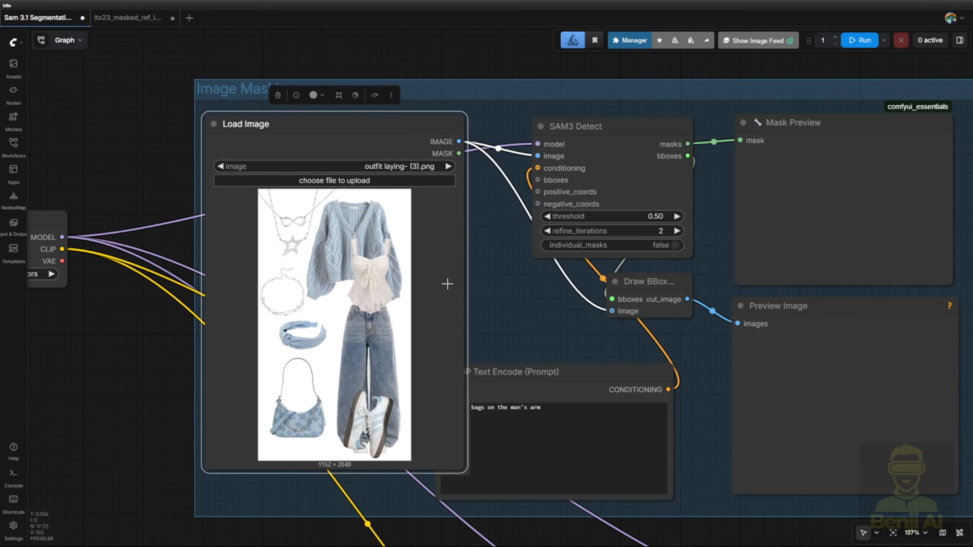
pyautogui.moveTo(544, 373); pyautogui.dragTo(590, 357)
pyautogui.moveTo(508, 288); pyautogui.dragTo(404, 221)
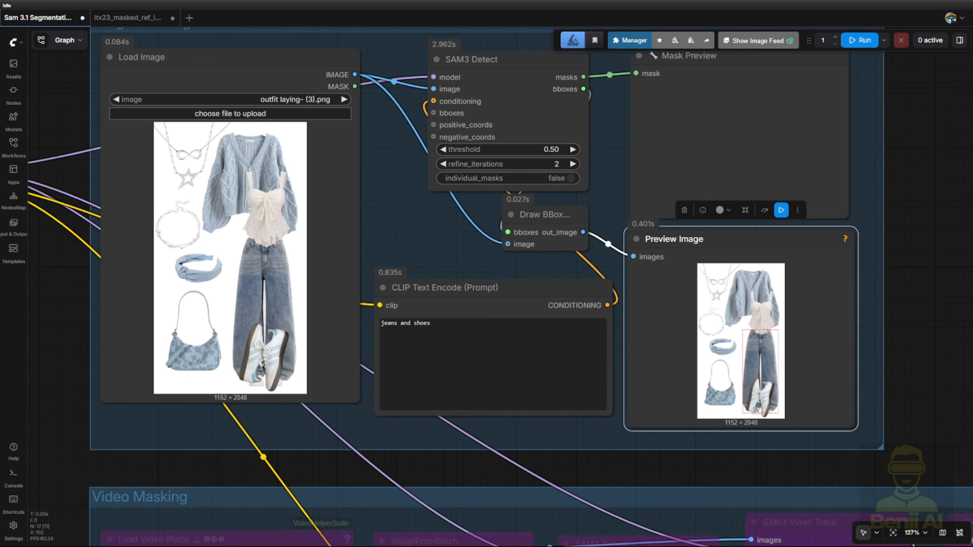
# Run only the Preview Image output node with the prompt "jeans and shoes".
pyautogui.click(425, 218)
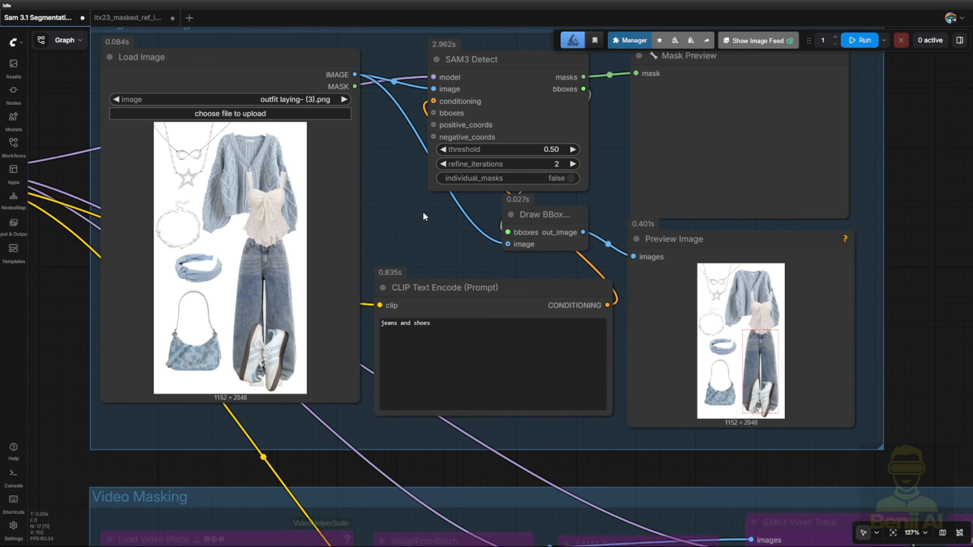
pyautogui.click(711, 237)
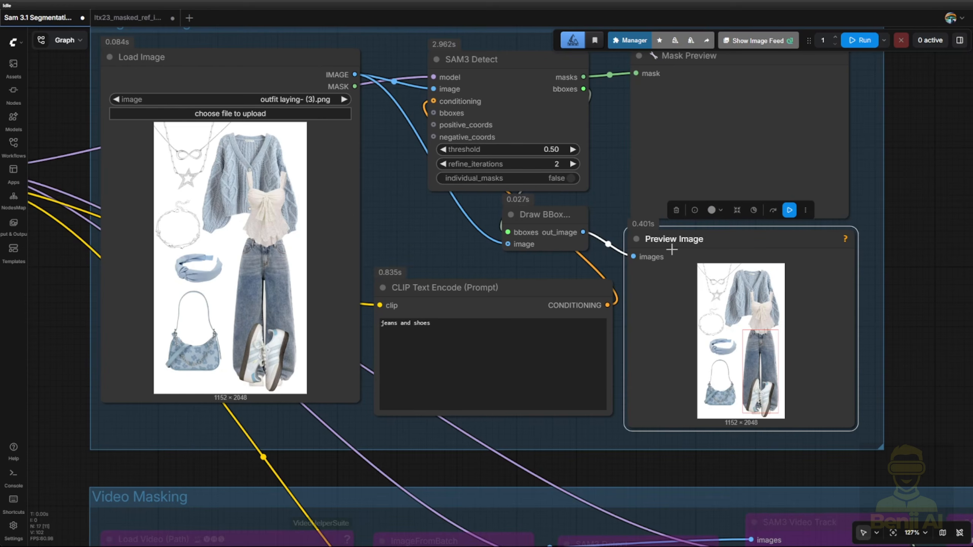
pyautogui.click(789, 210)
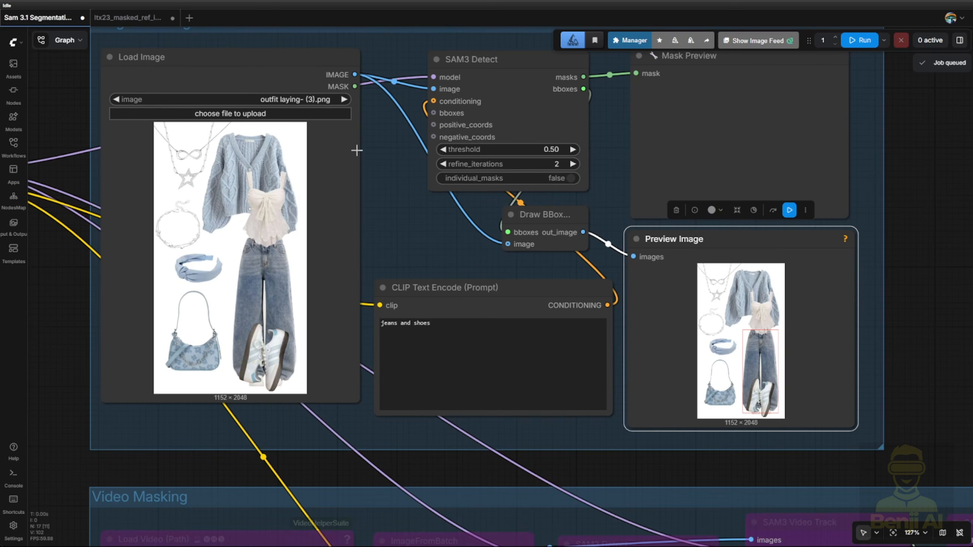
# Examine the bounding box drawn on the outfit picture in the Preview Image node.
pyautogui.scroll(5, 915, 371)
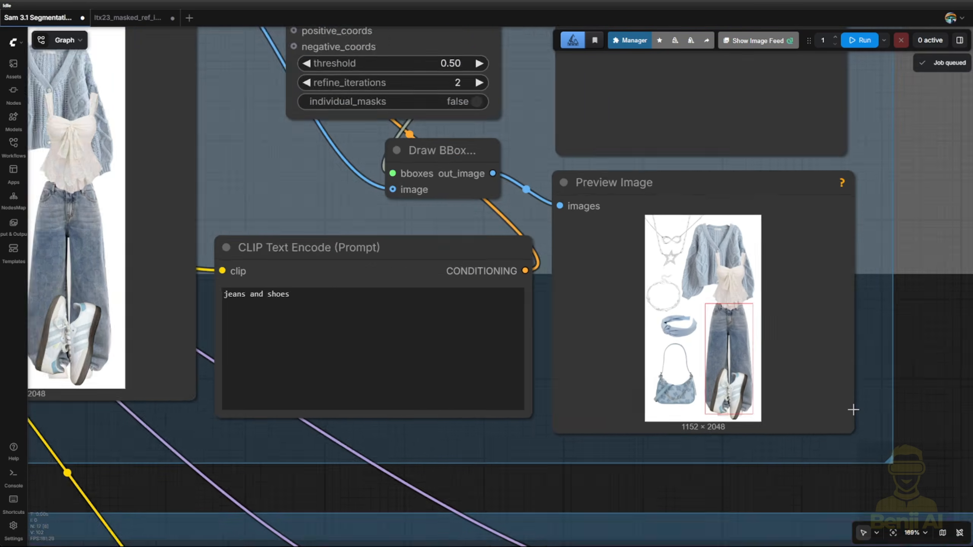
pyautogui.scroll(-2, 803, 397)
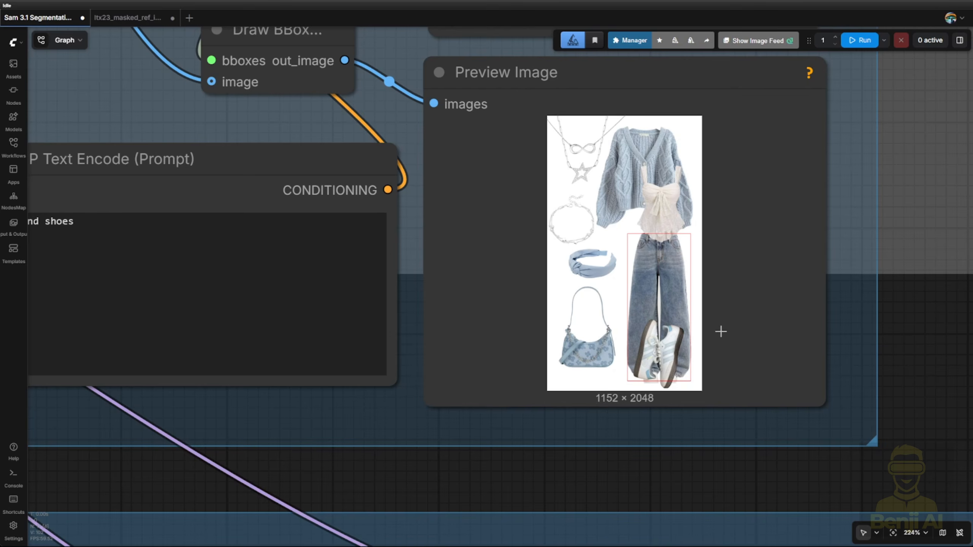
pyautogui.scroll(-1, 108, 407)
pyautogui.moveTo(177, 401); pyautogui.dragTo(389, 437)
pyautogui.scroll(4, 604, 313)
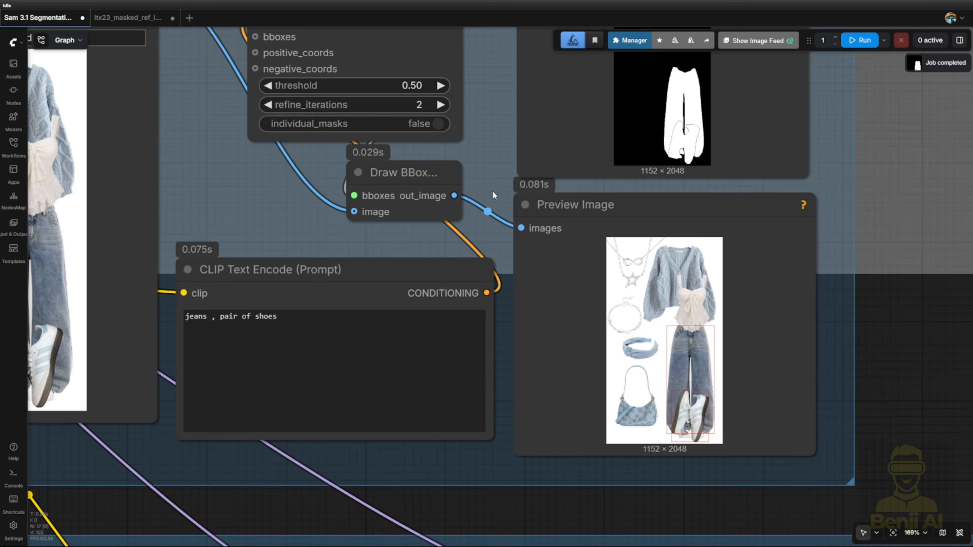
# Compare the mask and bounding boxes produced for the prompt "jeans , pair of shoes" in both preview nodes.
pyautogui.moveTo(496, 153); pyautogui.dragTo(470, 196)
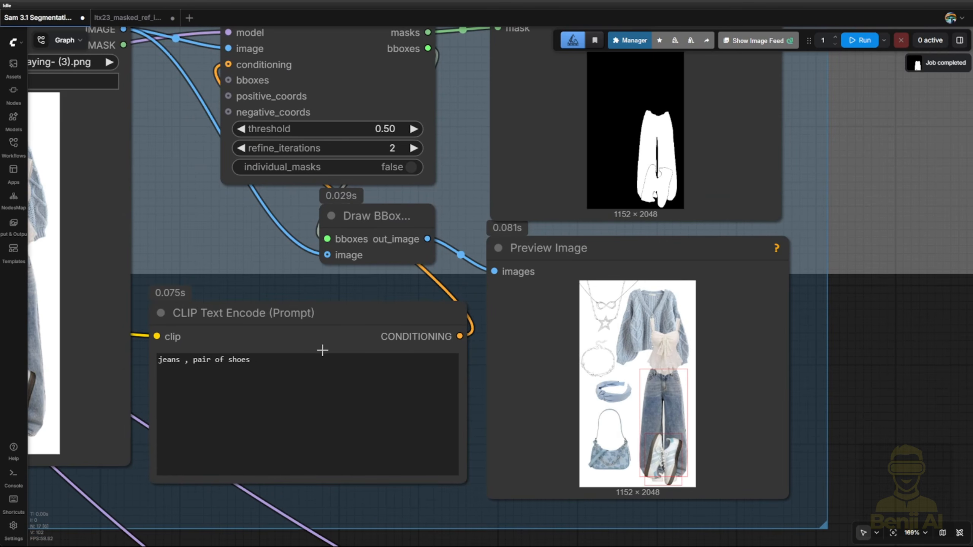
pyautogui.click(201, 364)
pyautogui.moveTo(236, 243); pyautogui.dragTo(258, 215)
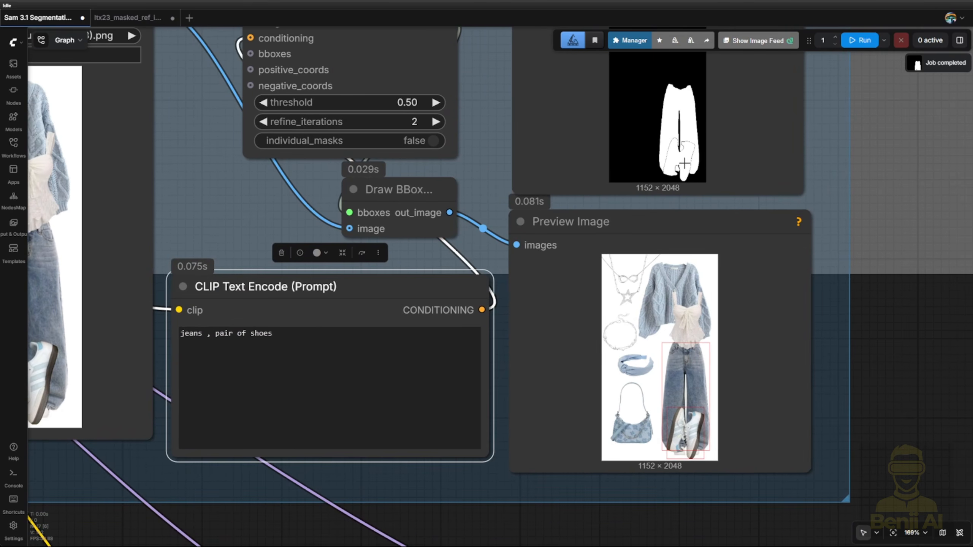
pyautogui.scroll(5, 696, 168)
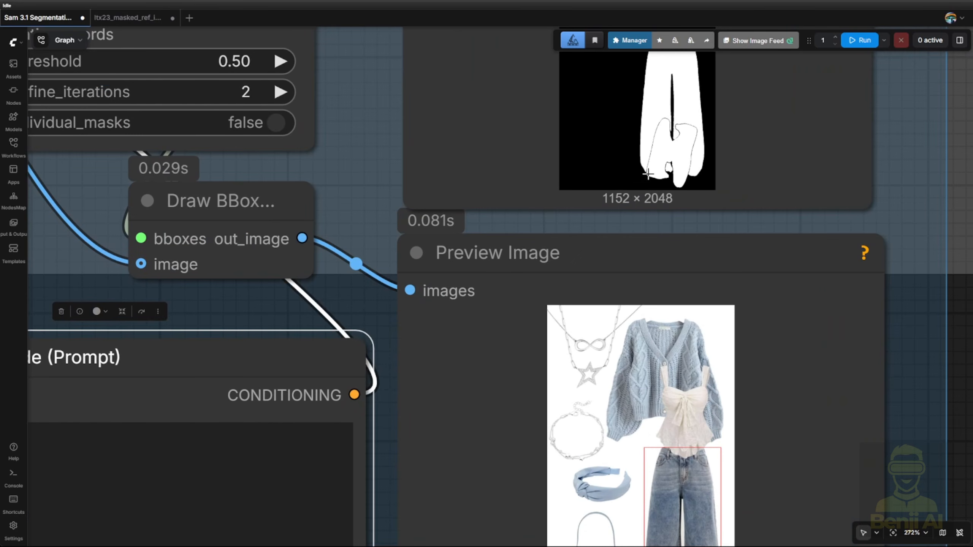
pyautogui.scroll(-3, 304, 224)
pyautogui.moveTo(344, 190); pyautogui.dragTo(531, 89)
pyautogui.moveTo(777, 395); pyautogui.dragTo(549, 418)
pyautogui.scroll(4, 553, 412)
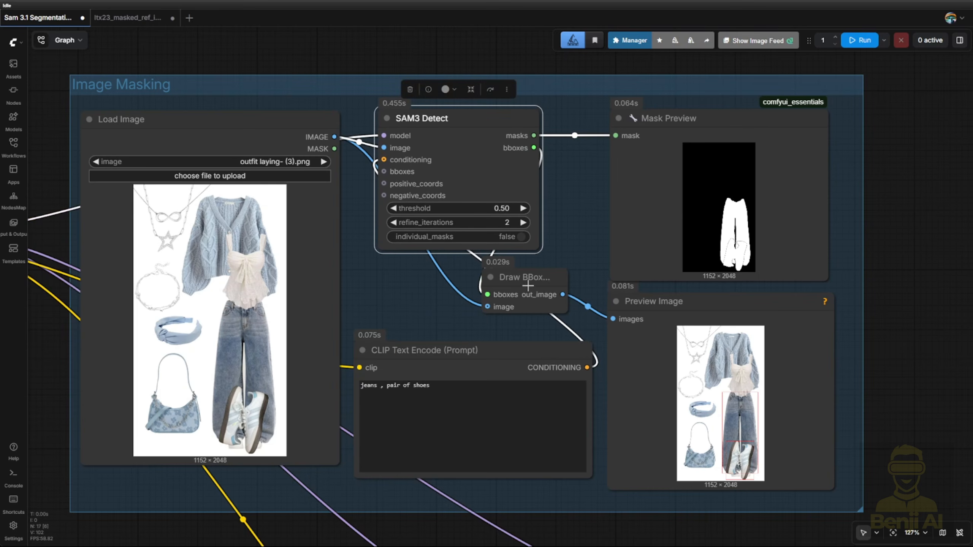
# Shift the Draw BBoxes node slightly down and left, and widen the SAM3 Detect node in the Image Masking group.
pyautogui.moveTo(528, 286); pyautogui.dragTo(519, 296)
pyautogui.click(552, 248)
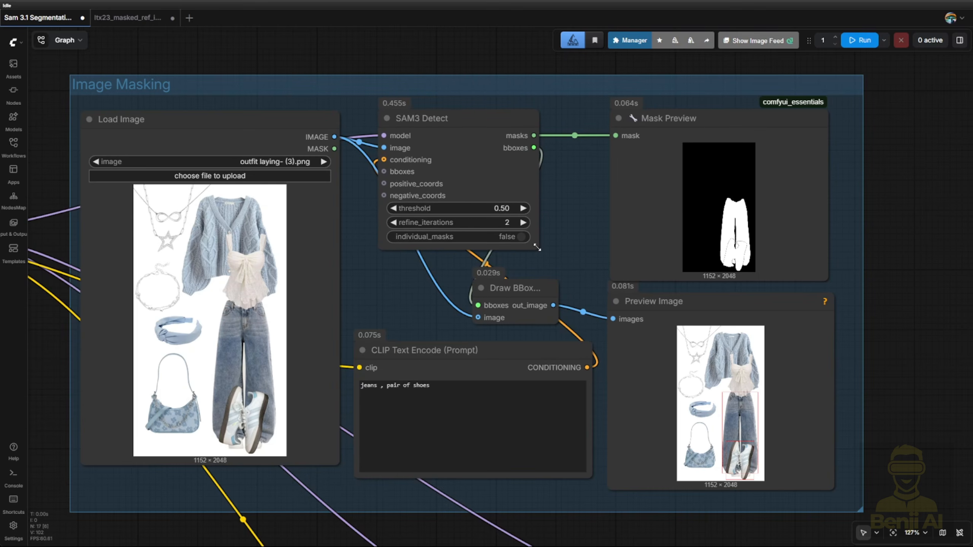
pyautogui.moveTo(538, 248); pyautogui.dragTo(571, 249)
pyautogui.scroll(2, 598, 218)
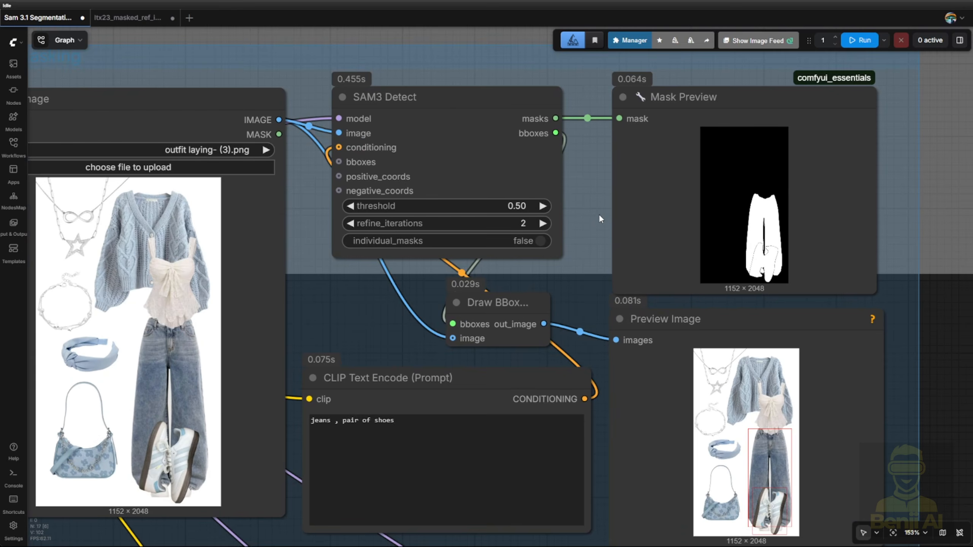
pyautogui.scroll(-1, 599, 214)
pyautogui.moveTo(599, 213); pyautogui.dragTo(636, 197)
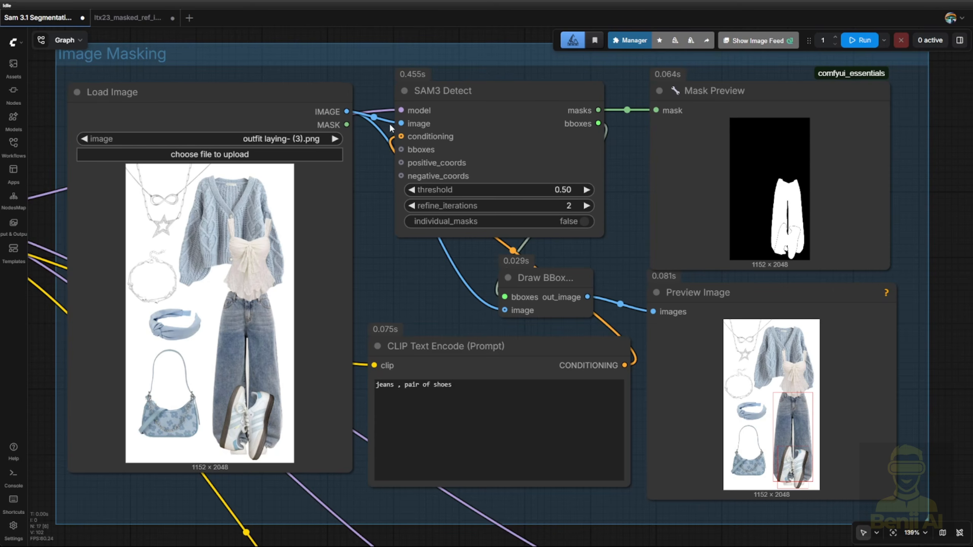
pyautogui.moveTo(616, 268); pyautogui.dragTo(528, 316)
pyautogui.scroll(6, 500, 238)
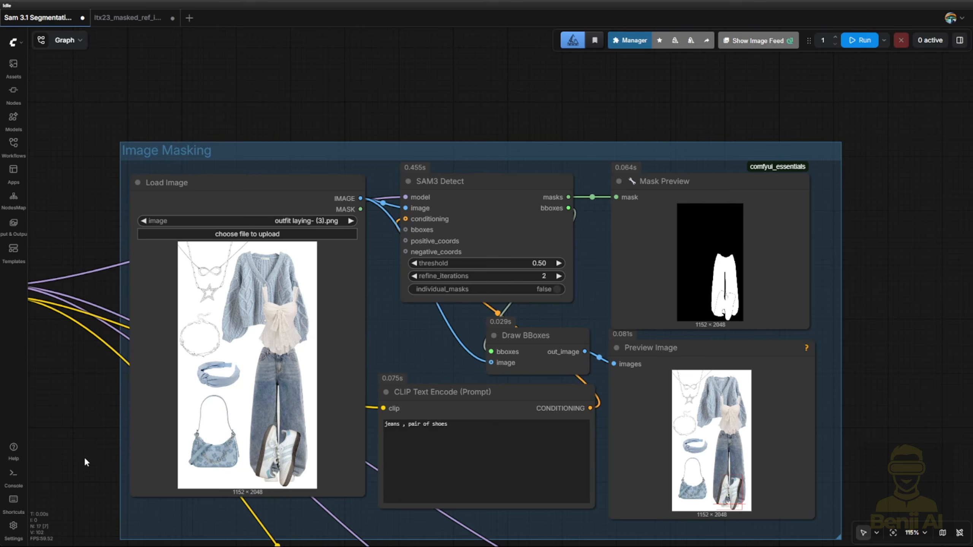
# Set all nodes of the Video Masking group to Always so the bypassed nodes are active.
pyautogui.scroll(-7, 109, 218)
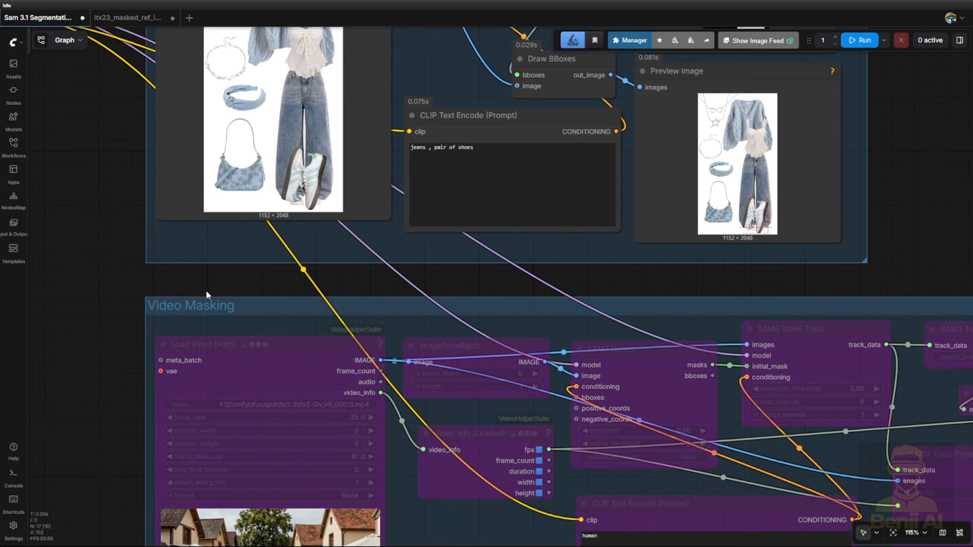
pyautogui.scroll(-3, 206, 290)
pyautogui.moveTo(436, 286); pyautogui.dragTo(342, 98)
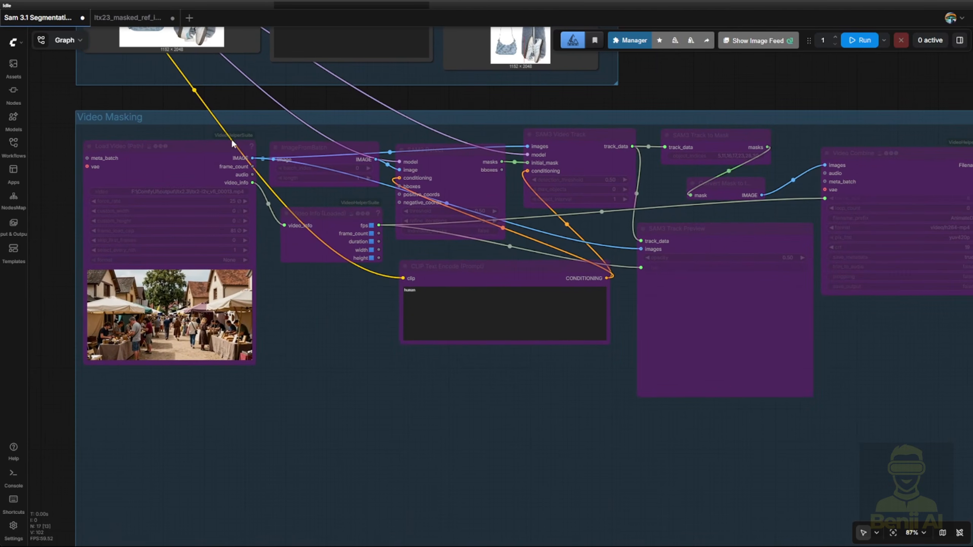
pyautogui.rightClick(363, 371)
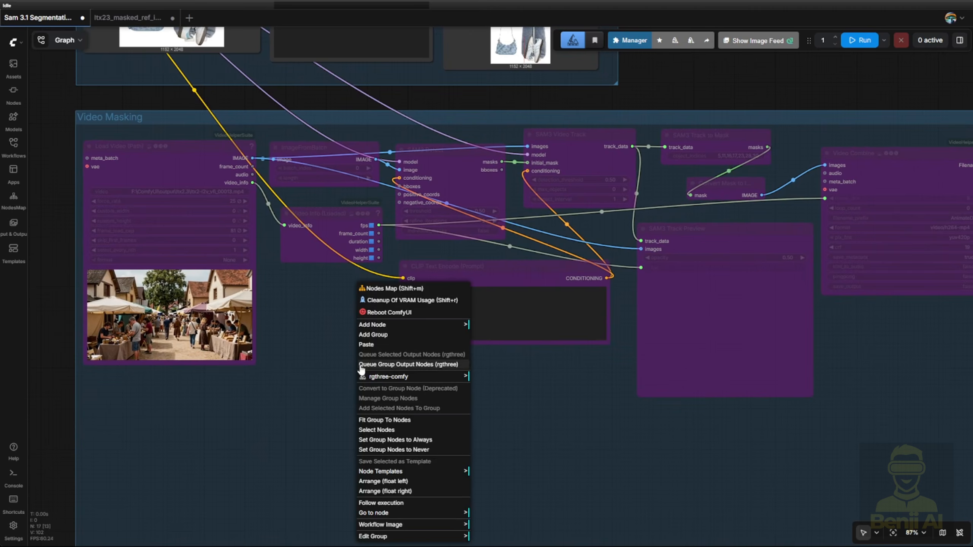
pyautogui.click(433, 438)
pyautogui.moveTo(323, 376); pyautogui.dragTo(559, 448)
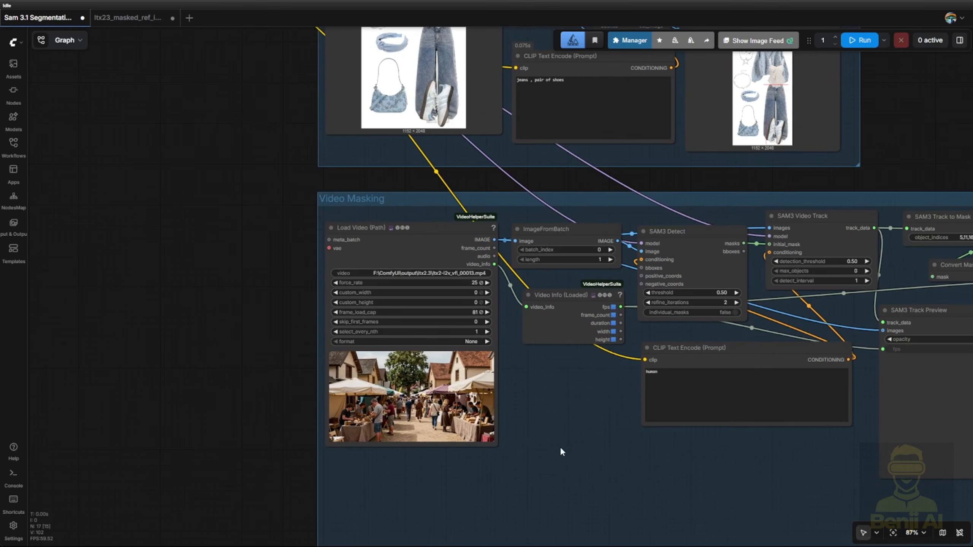
pyautogui.scroll(-3, 182, 272)
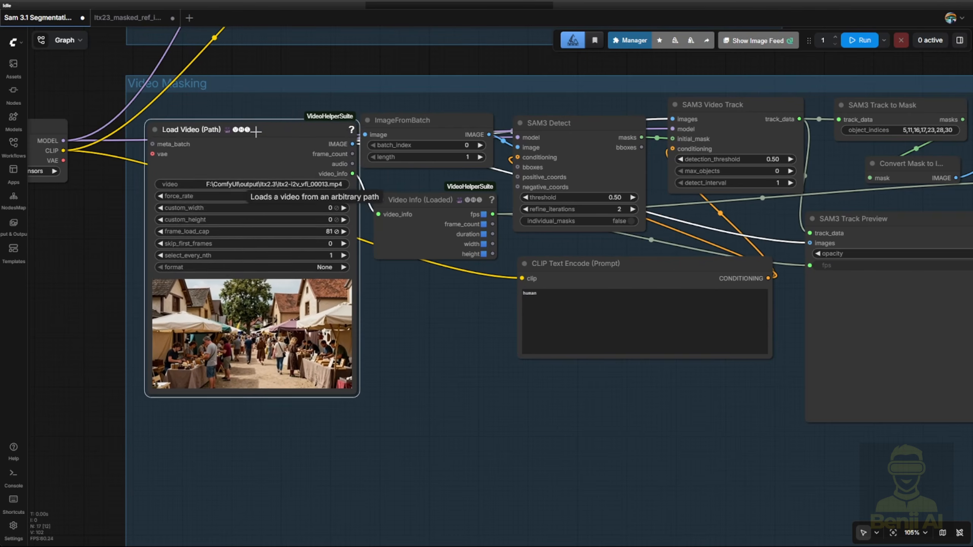
# Spread out the Video Masking nodes, nudging Load Video left and moving CLIP Text Encode and Video Info lower.
pyautogui.moveTo(256, 132); pyautogui.dragTo(246, 132)
pyautogui.moveTo(435, 310); pyautogui.dragTo(162, 352)
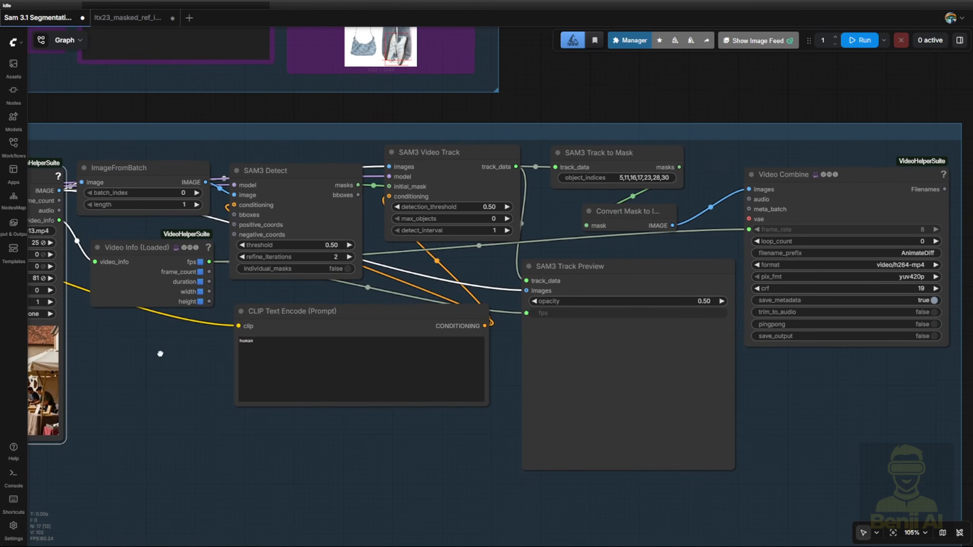
pyautogui.scroll(3, 292, 169)
pyautogui.click(292, 169)
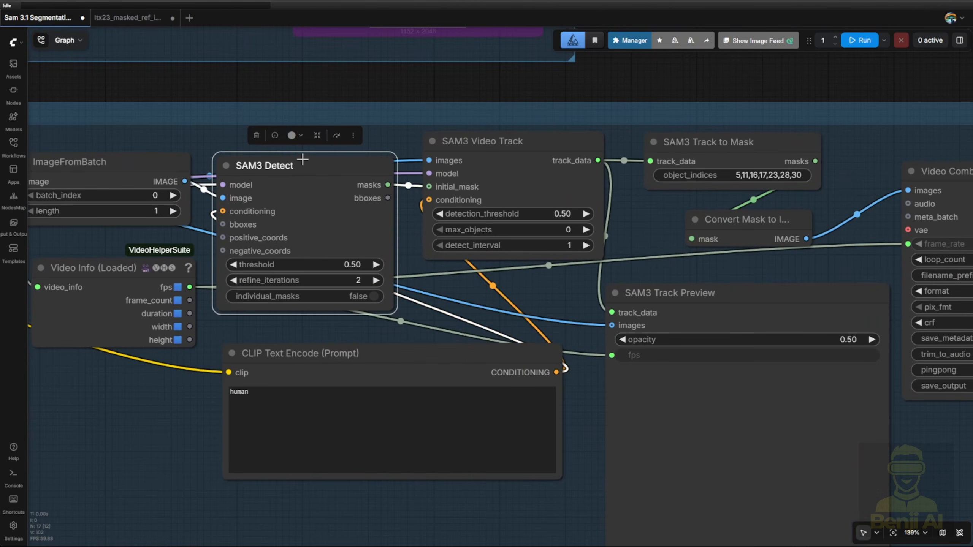
pyautogui.moveTo(316, 359); pyautogui.dragTo(242, 459)
pyautogui.moveTo(285, 168); pyautogui.dragTo(290, 249)
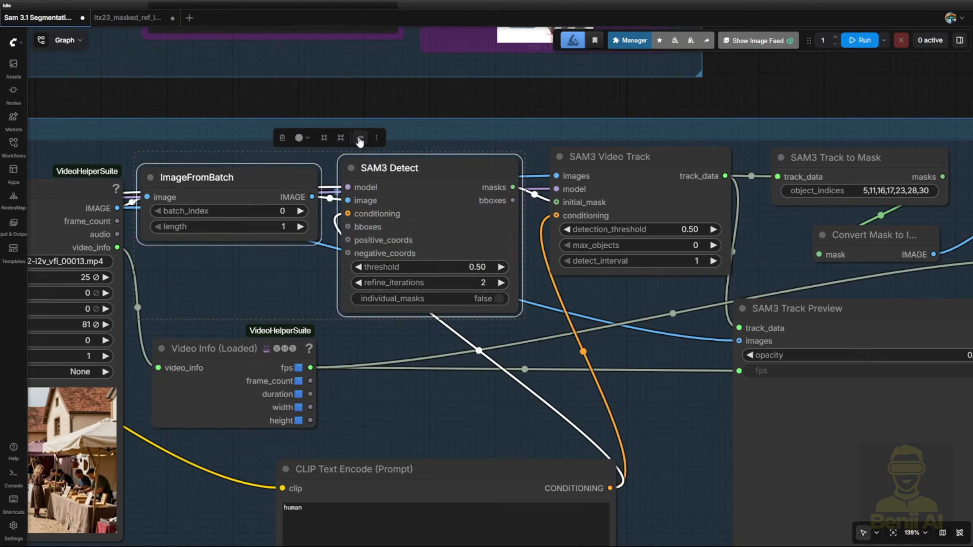
# Bypass the ImageFromBatch and SAM3 Detect nodes in the Video Masking group and inspect the SAM3 Video Track node.
pyautogui.click(360, 137)
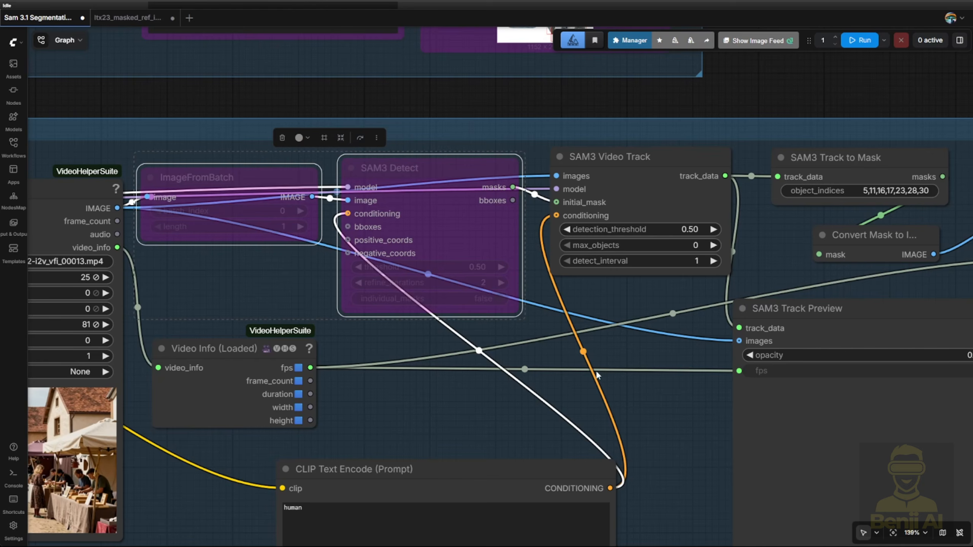
pyautogui.moveTo(646, 362); pyautogui.dragTo(558, 356)
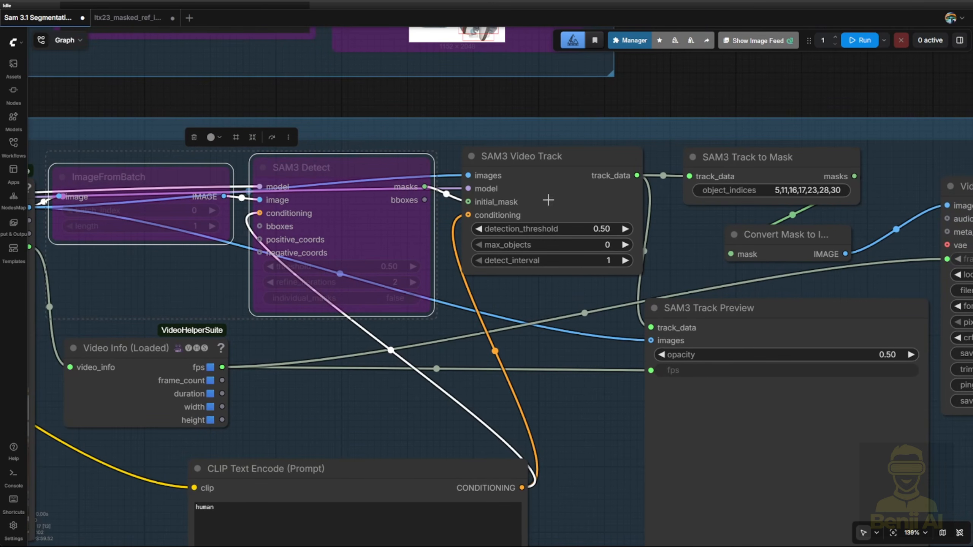
pyautogui.click(555, 159)
pyautogui.scroll(2, 558, 164)
pyautogui.scroll(1, 557, 164)
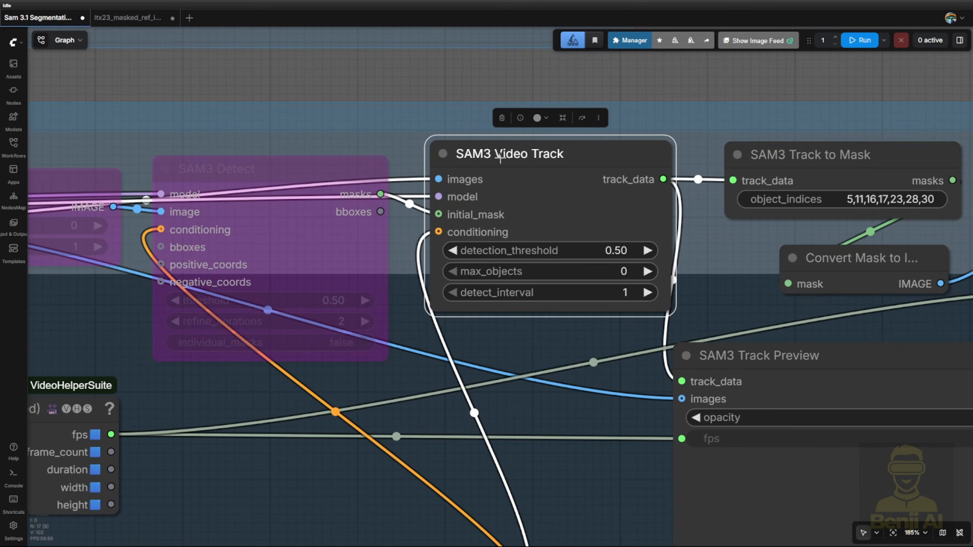
pyautogui.scroll(-3, 574, 167)
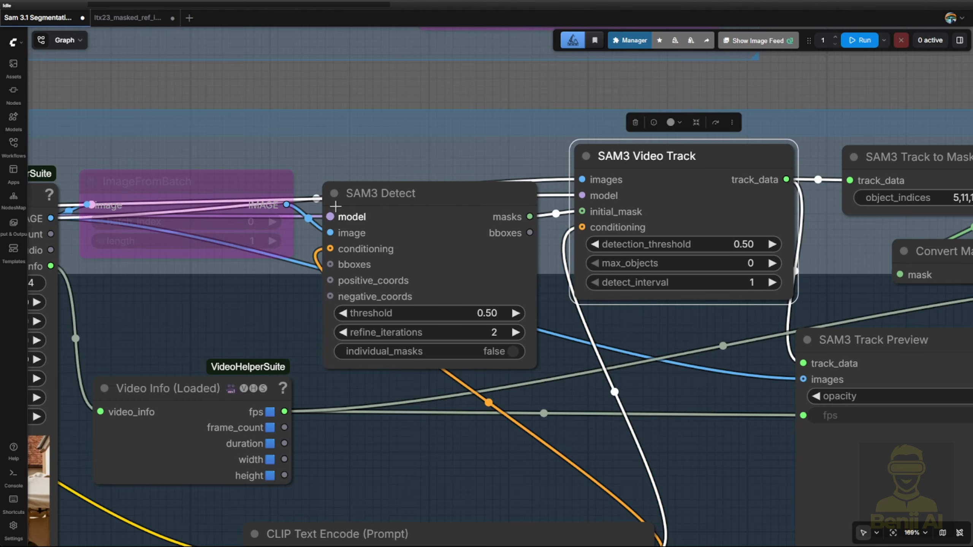
# Reactivate the bypassed ImageFromBatch node and move the SAM3 Detect node slightly lower.
pyautogui.click(195, 186)
pyautogui.click(205, 153)
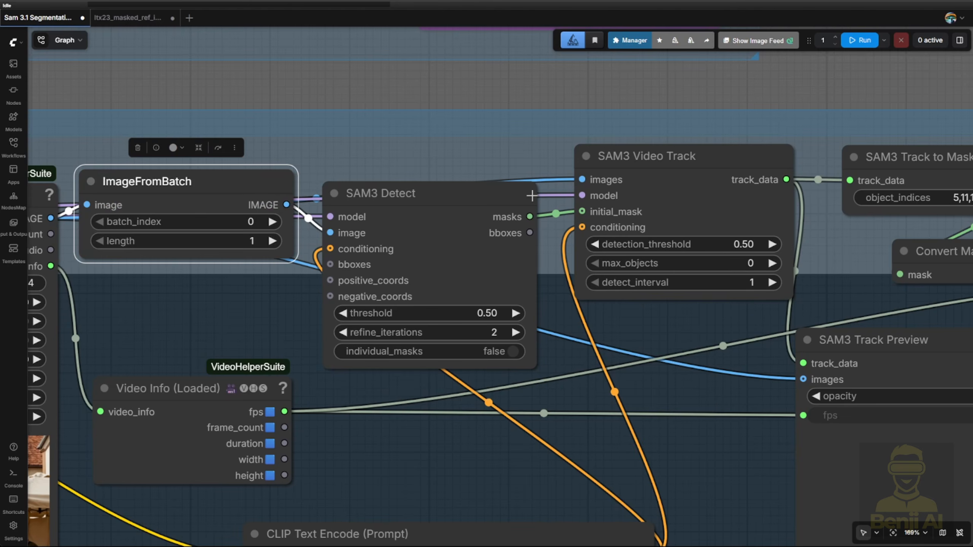
pyautogui.moveTo(522, 196); pyautogui.dragTo(520, 230)
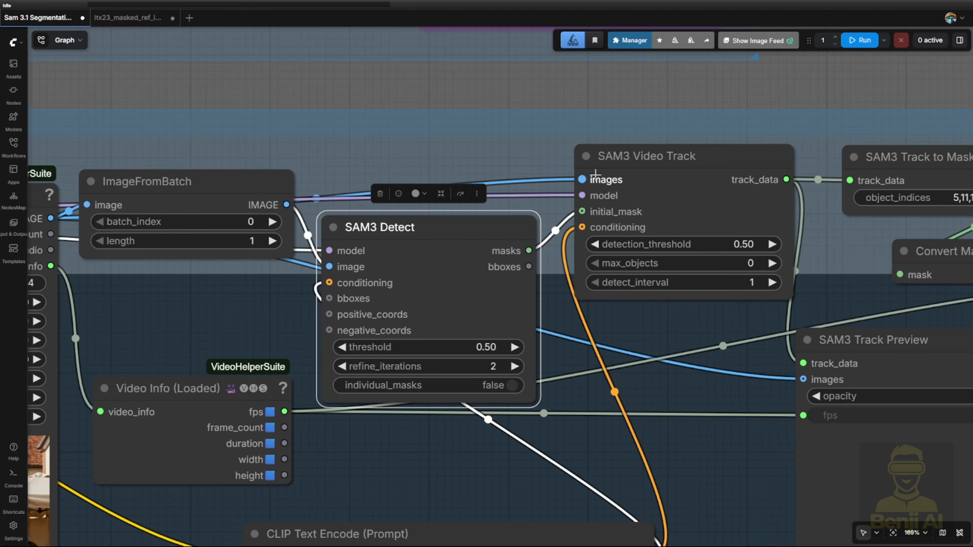
# Review the loaded market video, the "human" prompt in CLIP Text Encode, and the SAM3 Video Track settings and outputs.
pyautogui.moveTo(182, 301); pyautogui.dragTo(443, 236)
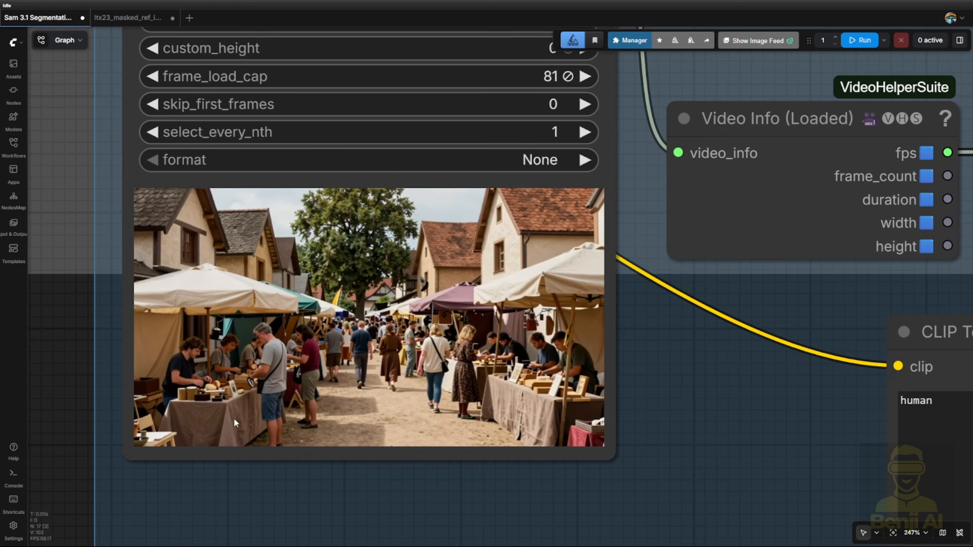
pyautogui.scroll(1, 325, 499)
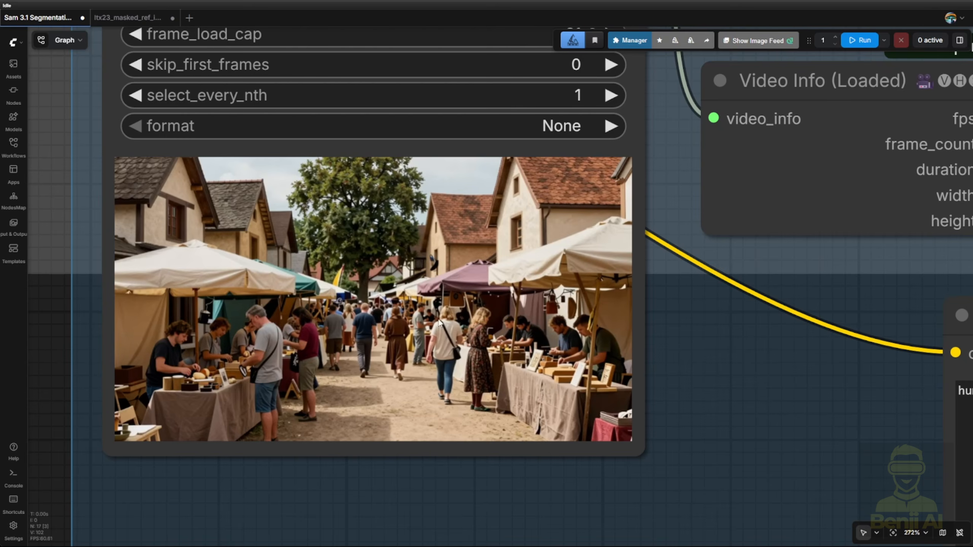
pyautogui.scroll(-5, 439, 322)
pyautogui.click(543, 202)
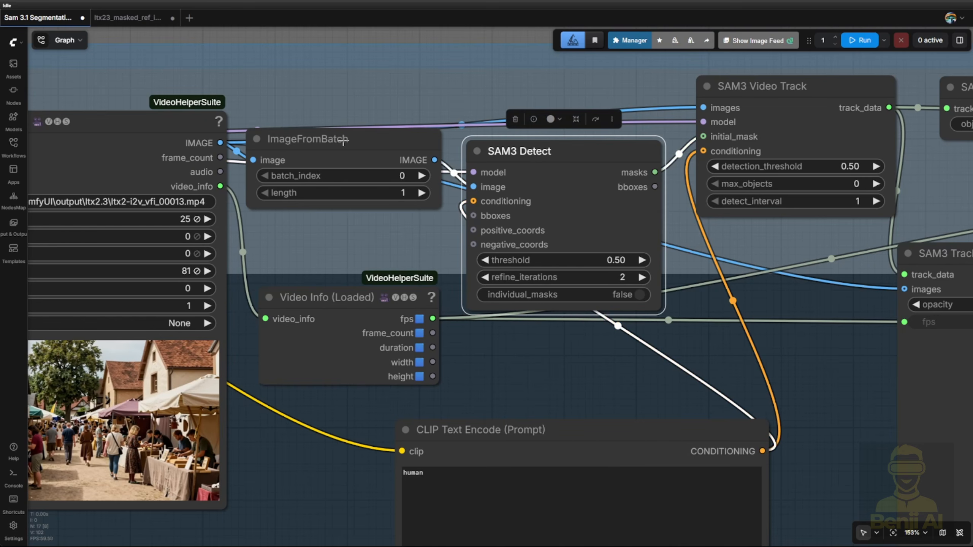
pyautogui.moveTo(529, 382); pyautogui.dragTo(526, 271)
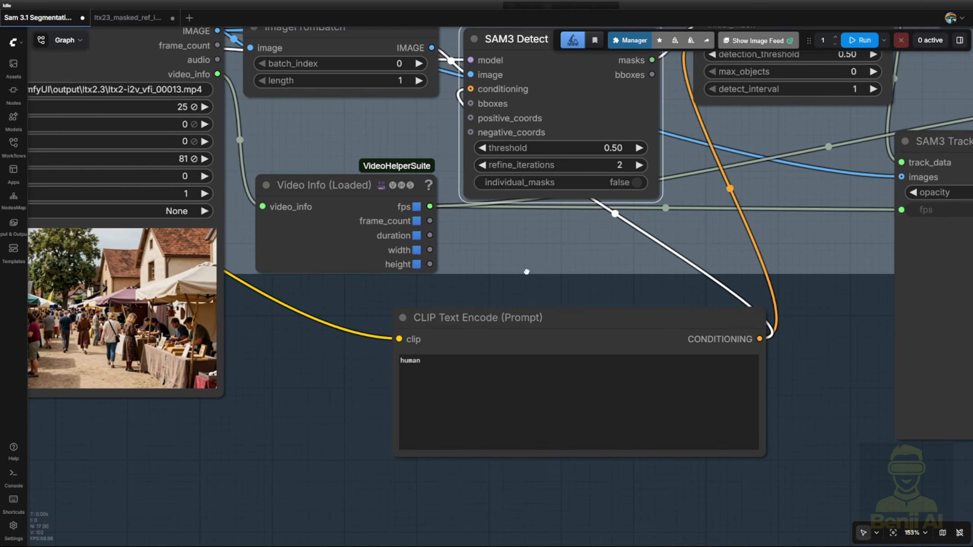
pyautogui.moveTo(533, 326); pyautogui.dragTo(423, 316)
pyautogui.scroll(2, 288, 389)
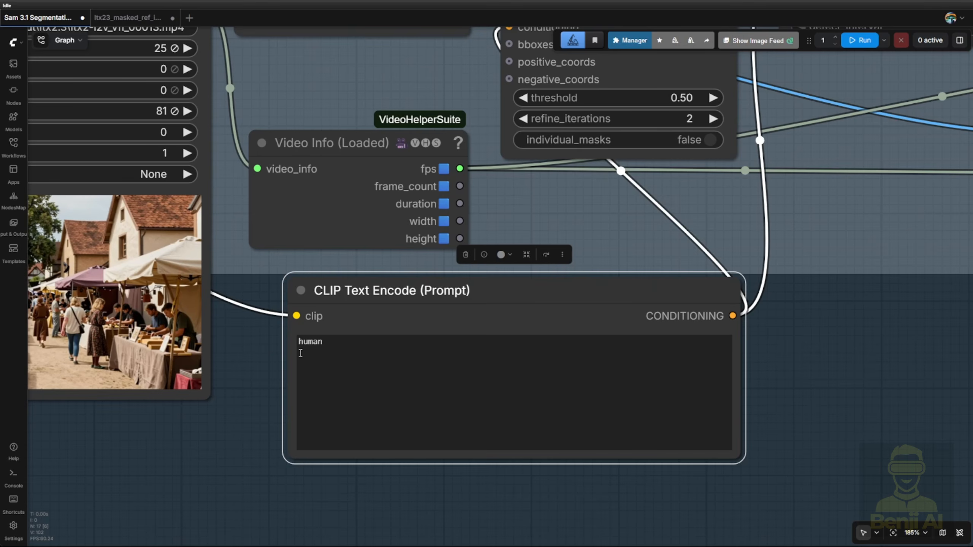
pyautogui.scroll(-3, 848, 148)
pyautogui.moveTo(848, 148); pyautogui.dragTo(401, 377)
pyautogui.click(462, 186)
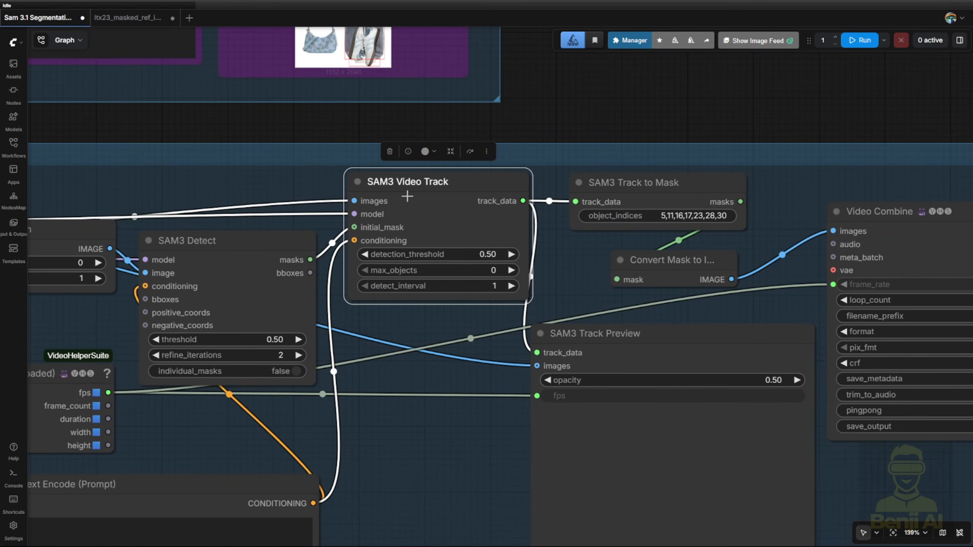
pyautogui.moveTo(564, 287); pyautogui.dragTo(426, 309)
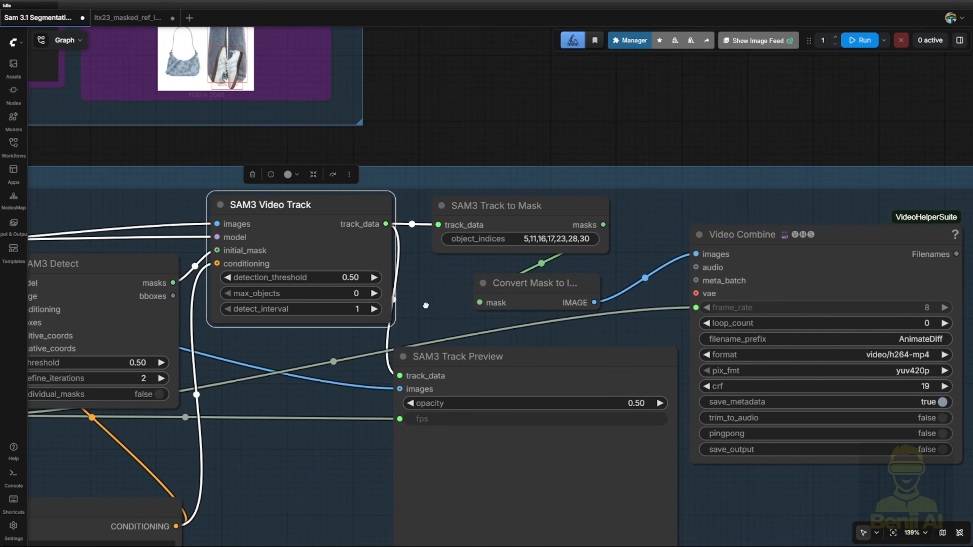
pyautogui.scroll(4, 494, 212)
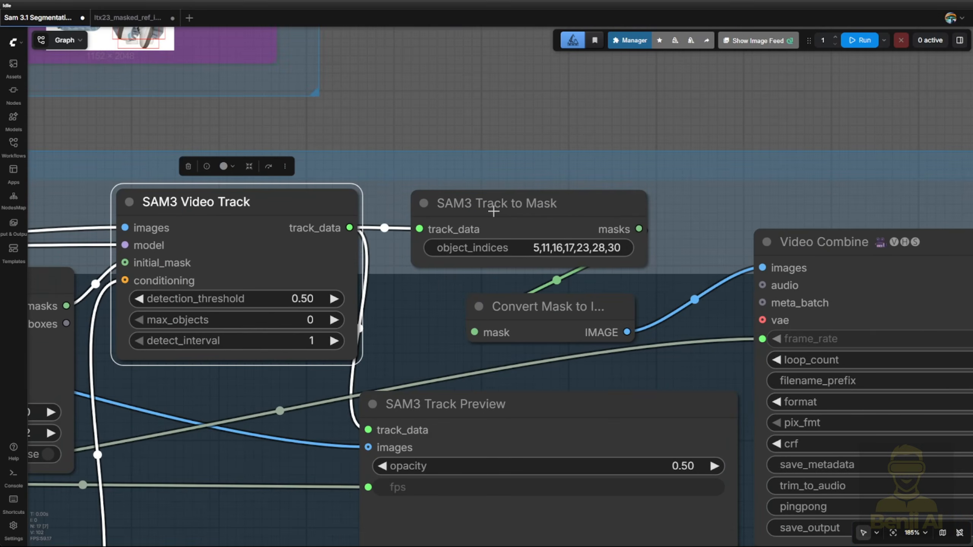
# Nudge the Convert Mask to Image node aside and clear the object indices of the SAM3 Track to Mask node.
pyautogui.click(490, 209)
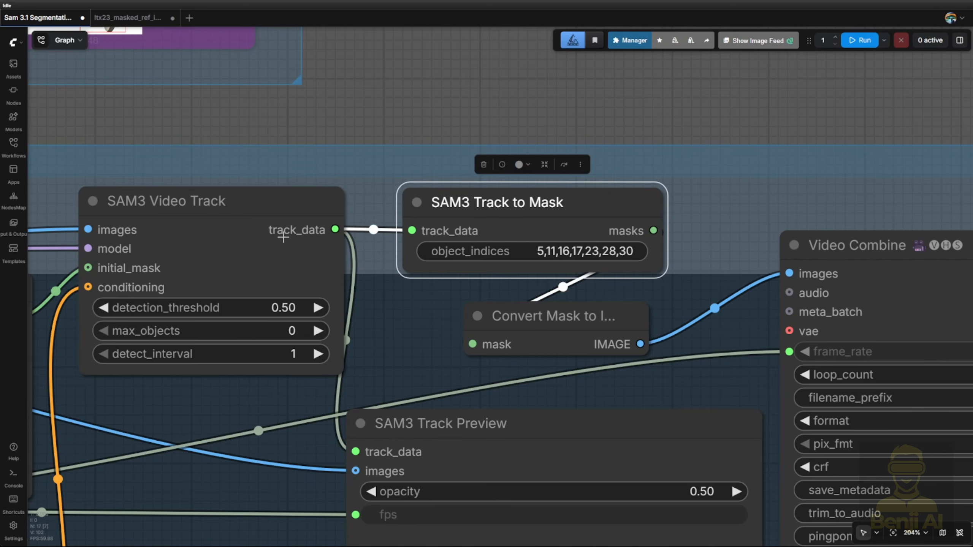
pyautogui.moveTo(555, 317); pyautogui.dragTo(571, 316)
pyautogui.click(601, 253)
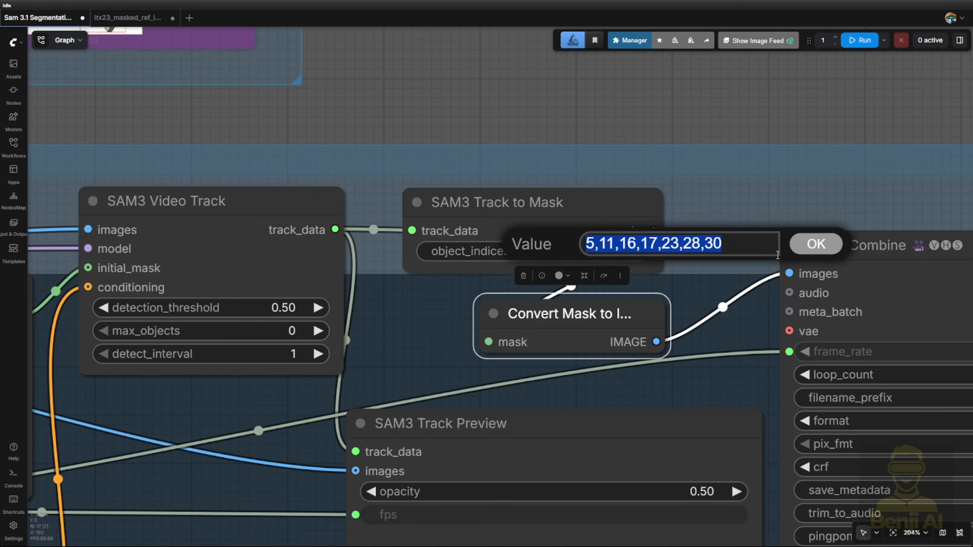
pyautogui.press('BackSpace')
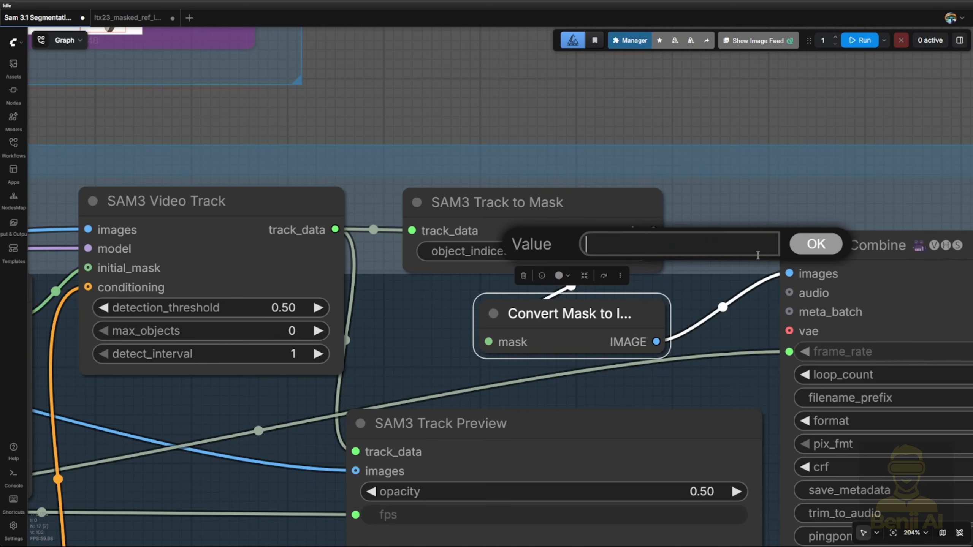
pyautogui.click(800, 249)
pyautogui.click(728, 216)
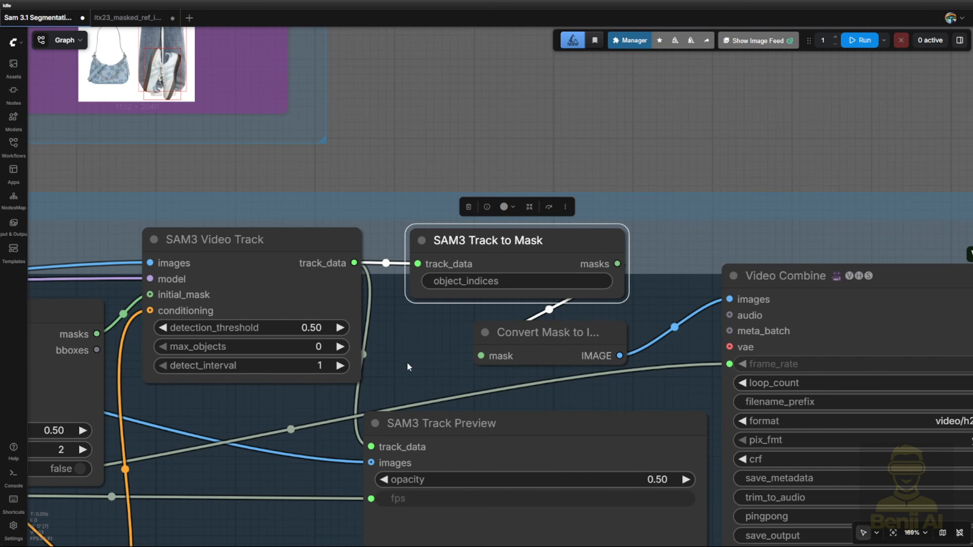
# Run the SAM3 Track Preview node to generate the video with coloured tracking masks.
pyautogui.scroll(-5, 407, 362)
pyautogui.click(413, 238)
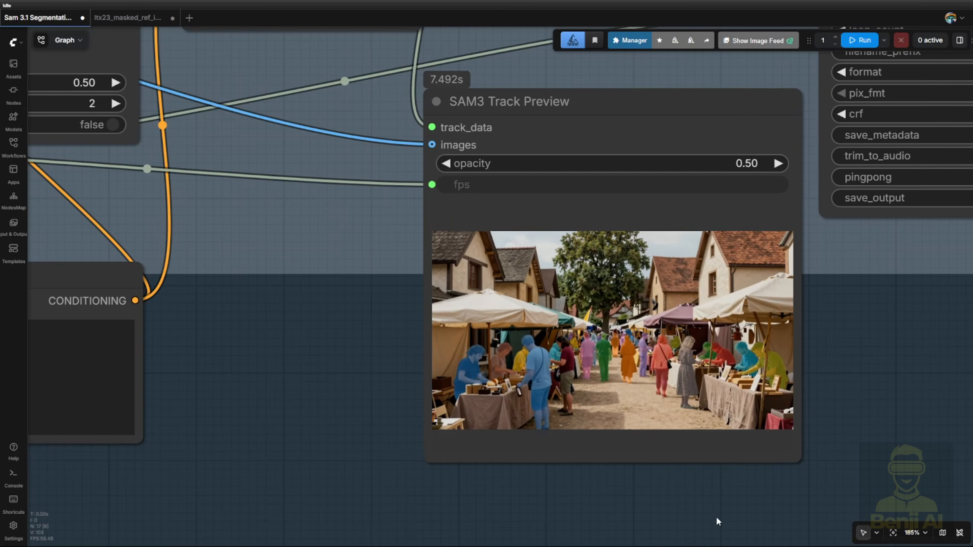
pyautogui.moveTo(702, 510); pyautogui.dragTo(539, 443)
pyautogui.scroll(3, 505, 440)
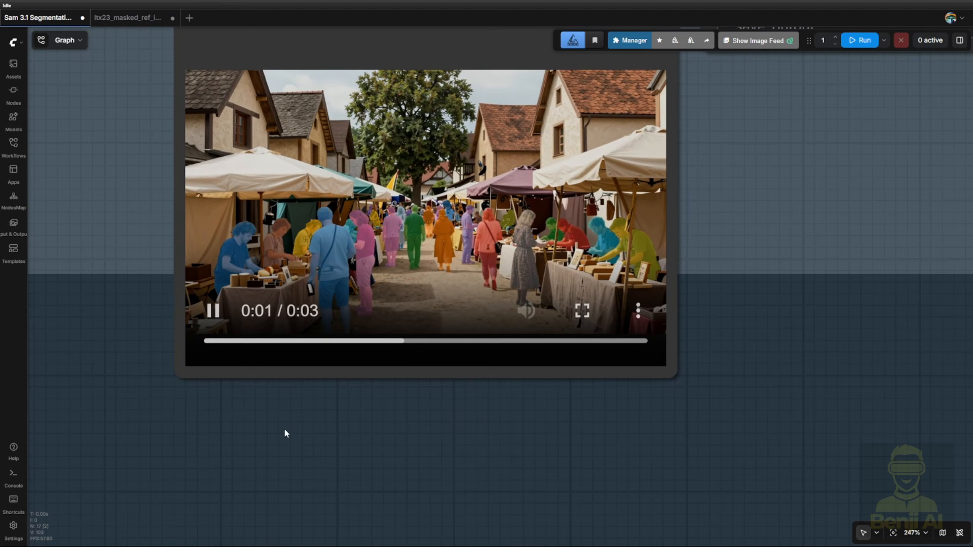
# Examine the numbered object masks on the people in the SAM3 Track Preview video to identify their indices.
pyautogui.scroll(10, 288, 286)
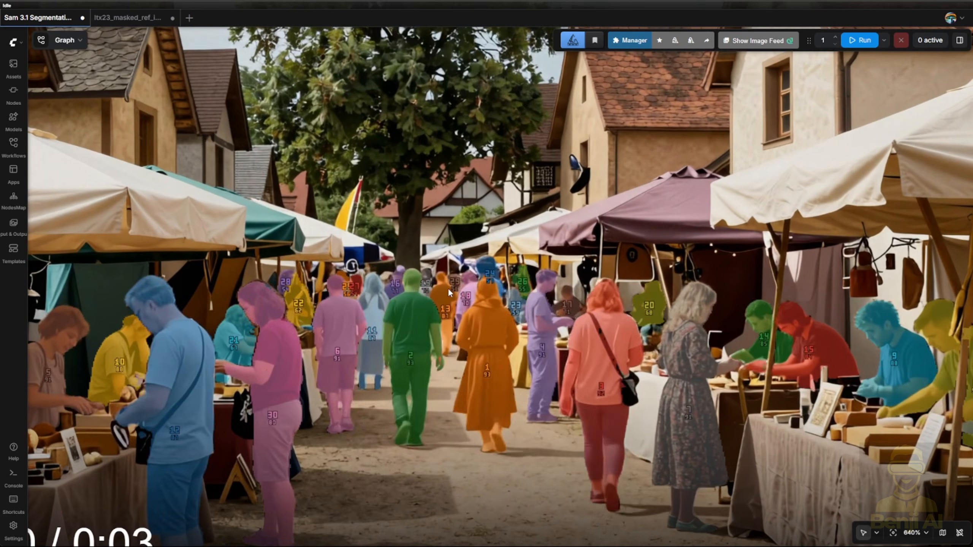
pyautogui.scroll(-1, 514, 305)
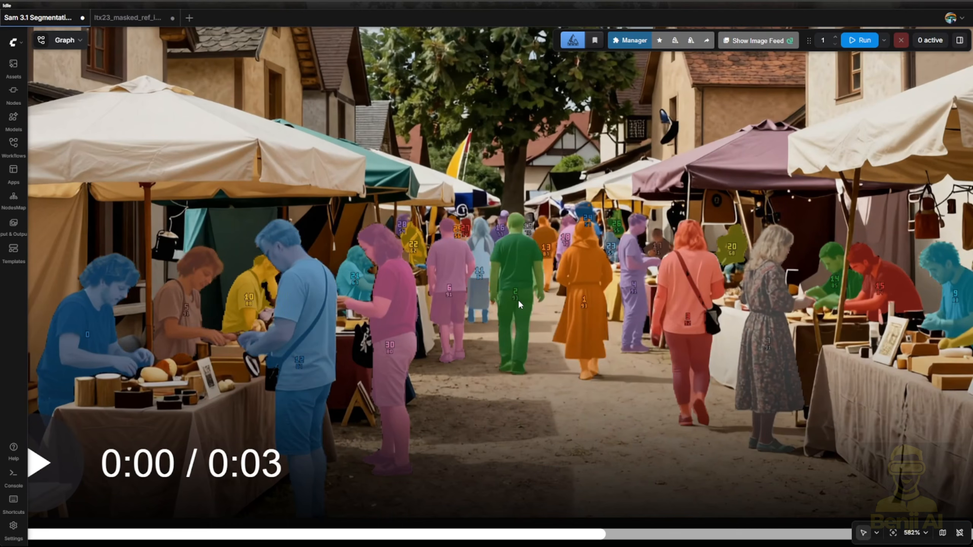
pyautogui.scroll(6, 515, 292)
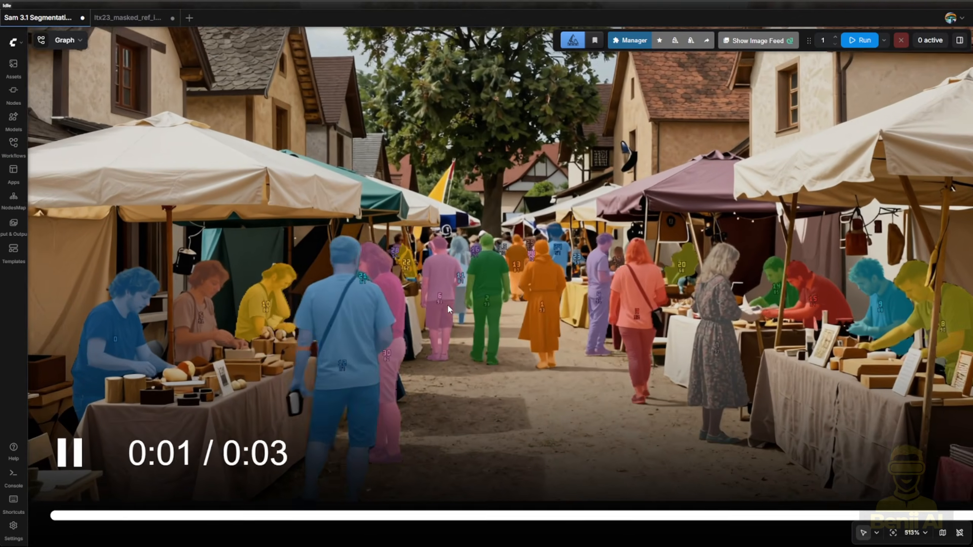
pyautogui.scroll(-1, 448, 304)
pyautogui.scroll(-1, 440, 293)
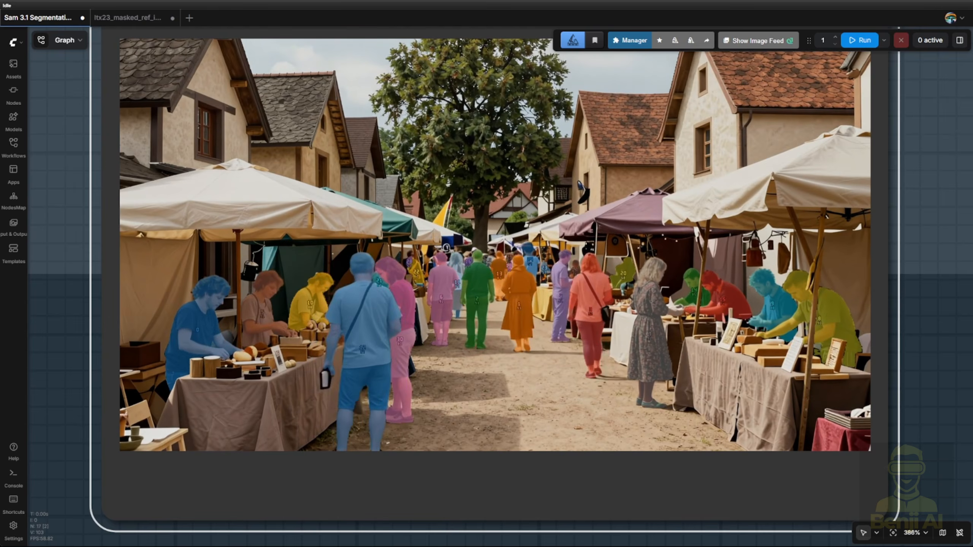
pyautogui.moveTo(492, 240)
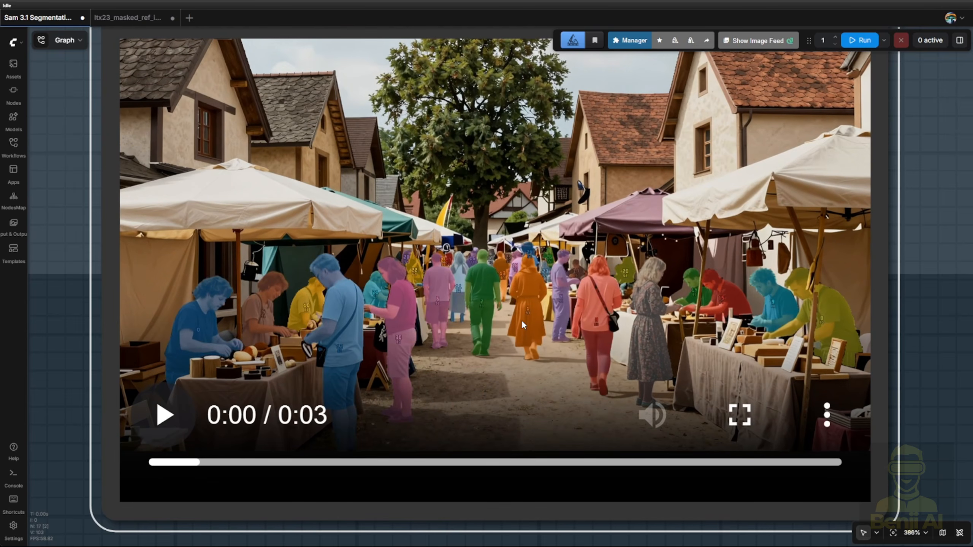
pyautogui.scroll(3, 475, 301)
pyautogui.scroll(4, 475, 301)
pyautogui.scroll(-2, 777, 256)
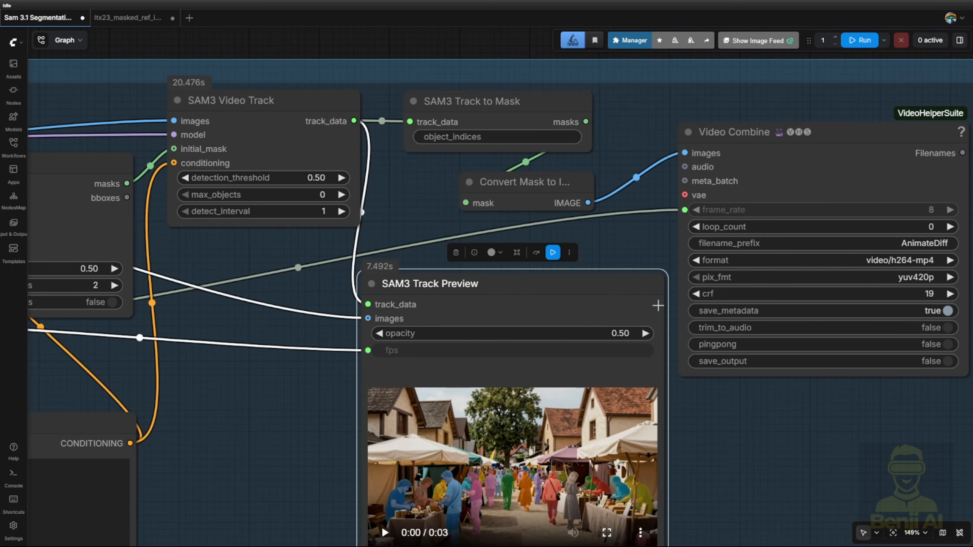
# Set the object indices of the SAM3 Track to Mask node to 0,12.
pyautogui.click(650, 111)
pyautogui.scroll(2, 573, 154)
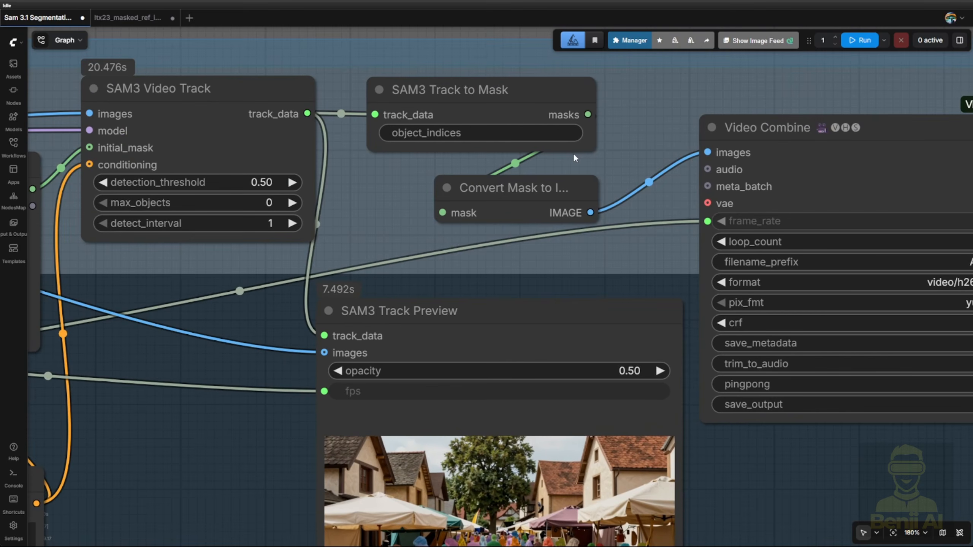
pyautogui.scroll(-2, 575, 183)
pyautogui.scroll(4, 399, 208)
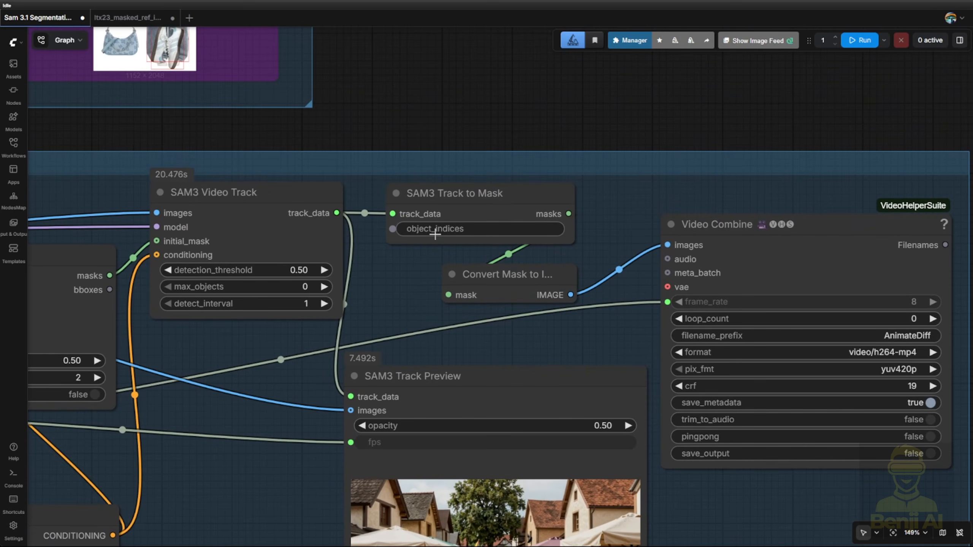
pyautogui.scroll(5, 495, 287)
pyautogui.click(452, 228)
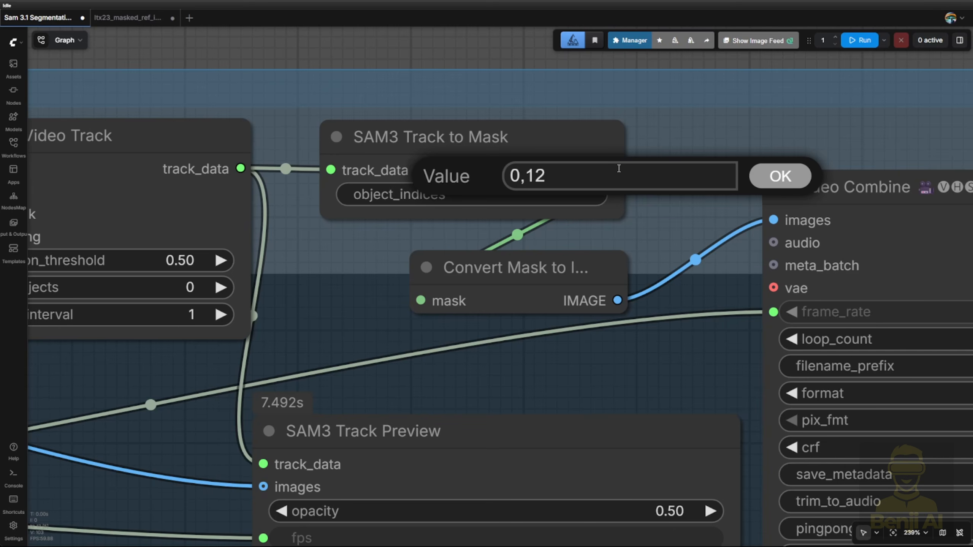
pyautogui.press('Return')
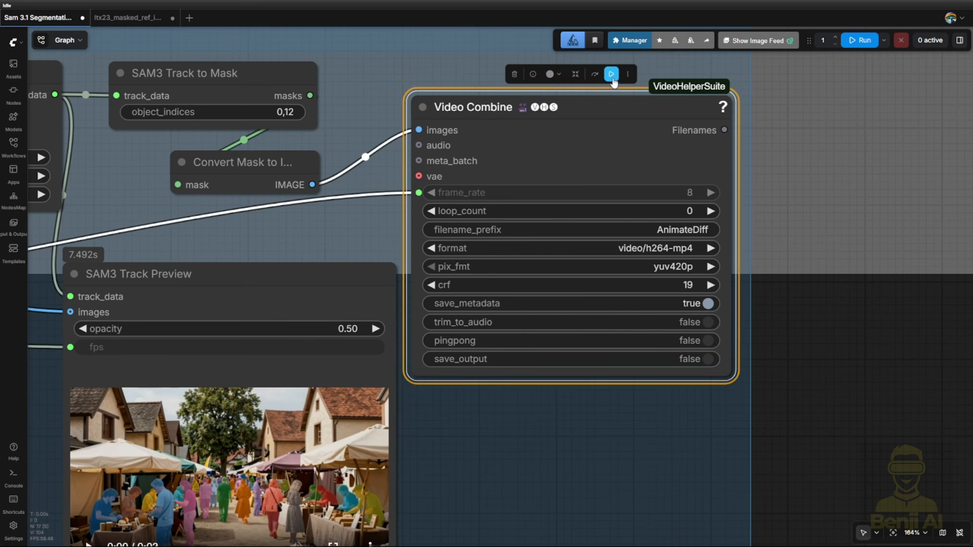
# Run the Video Combine node and compare its mask video with the playing SAM3 Track Preview.
pyautogui.click(613, 78)
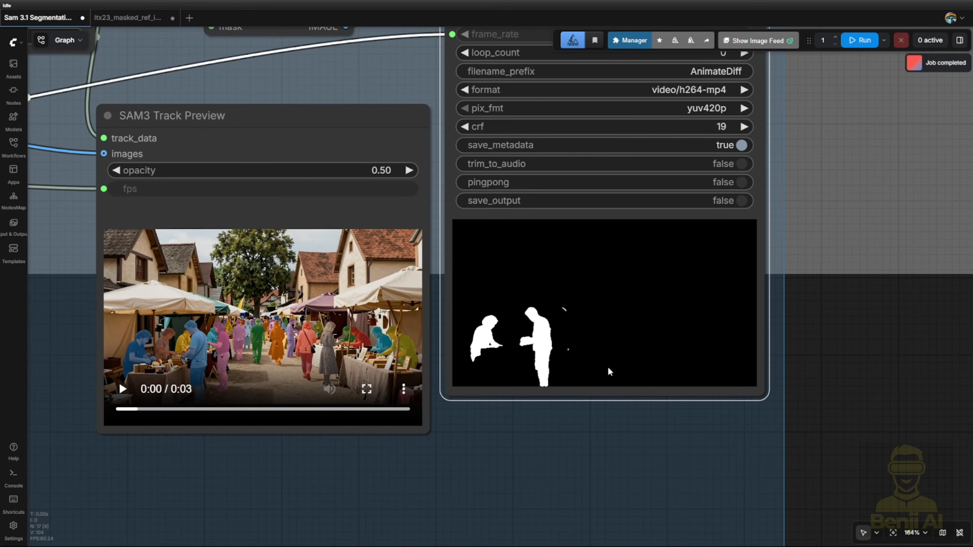
pyautogui.scroll(3, 591, 393)
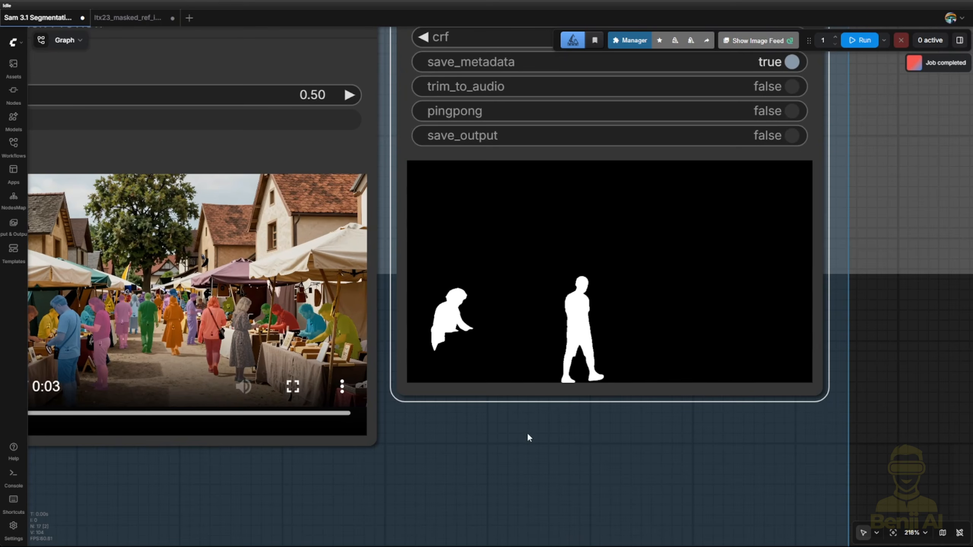
pyautogui.scroll(-1, 587, 453)
pyautogui.moveTo(581, 456); pyautogui.dragTo(646, 417)
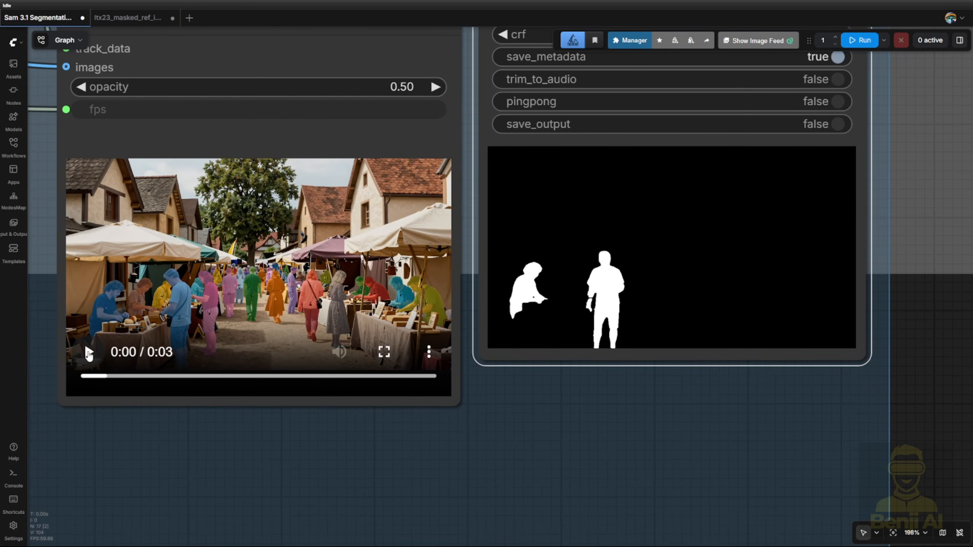
pyautogui.click(89, 352)
pyautogui.click(651, 441)
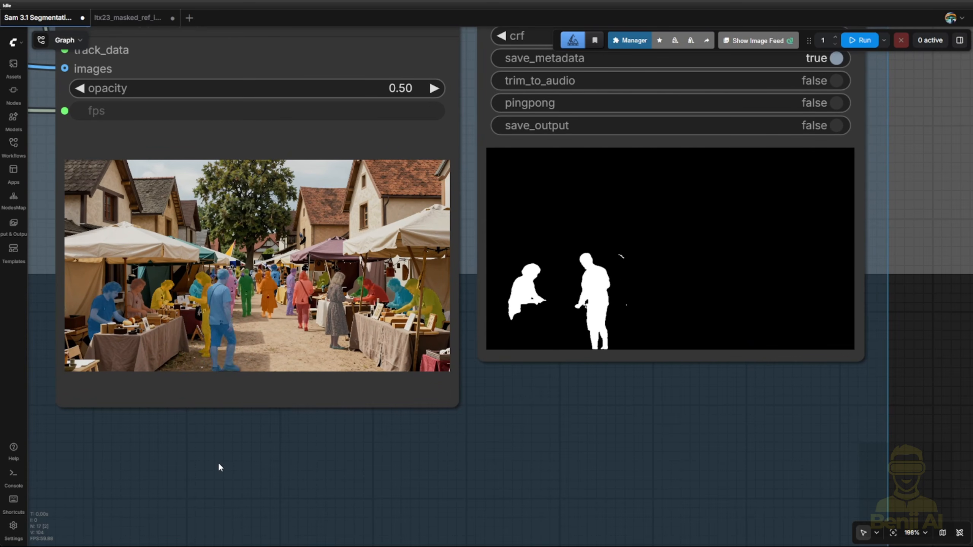
pyautogui.scroll(-6, 219, 463)
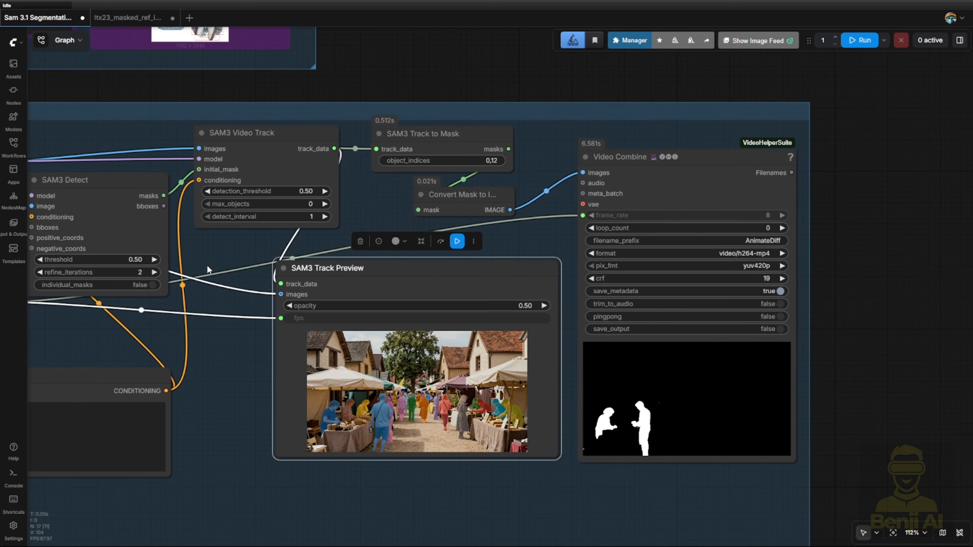
# Add an InvertMask node near Convert Mask to Image and feed it the masks output of SAM3 Track to Mask.
pyautogui.moveTo(207, 265); pyautogui.dragTo(336, 246)
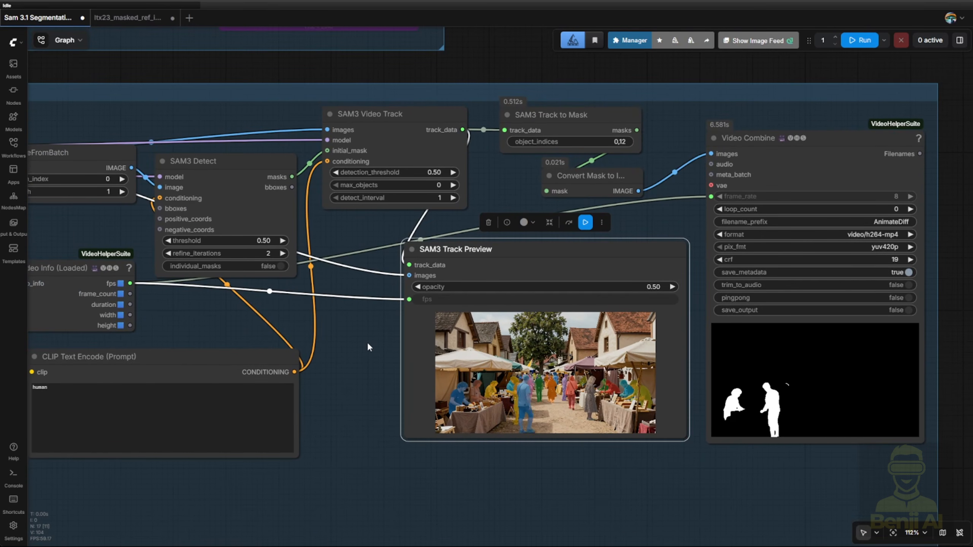
pyautogui.doubleClick(651, 147)
pyautogui.write('inver')
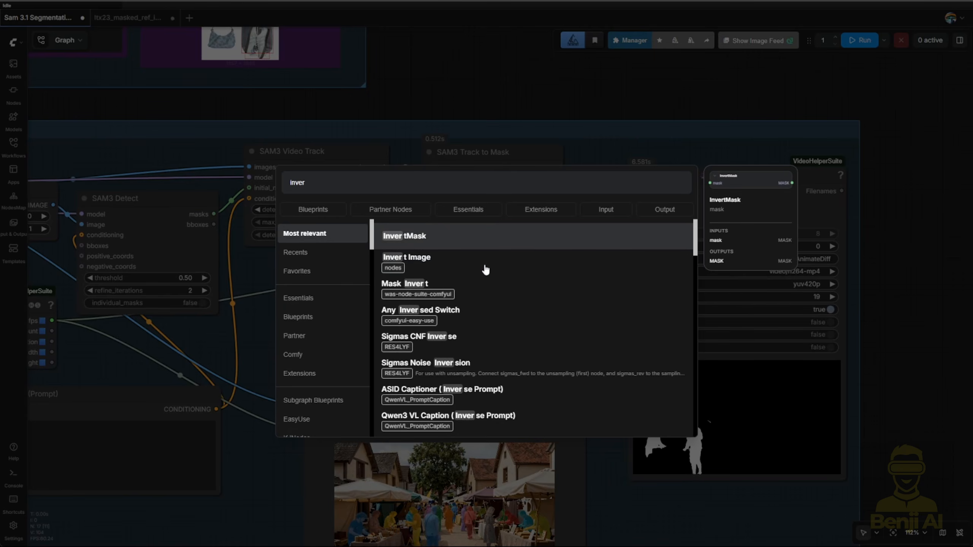
pyautogui.press('Return')
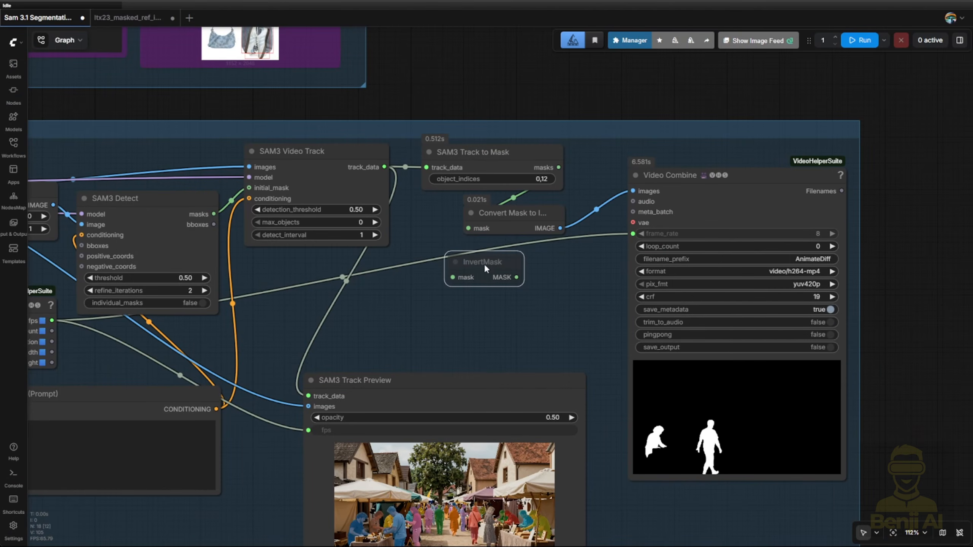
pyautogui.click(517, 269)
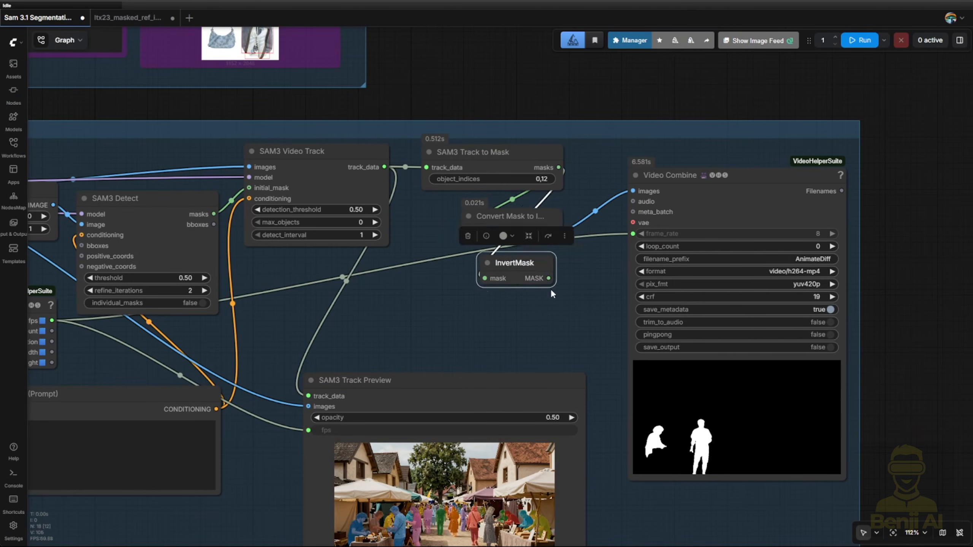
# Route the InvertMask output into Convert Mask to Image and arrange both nodes beneath SAM3 Track to Mask.
pyautogui.moveTo(415, 239); pyautogui.dragTo(517, 244)
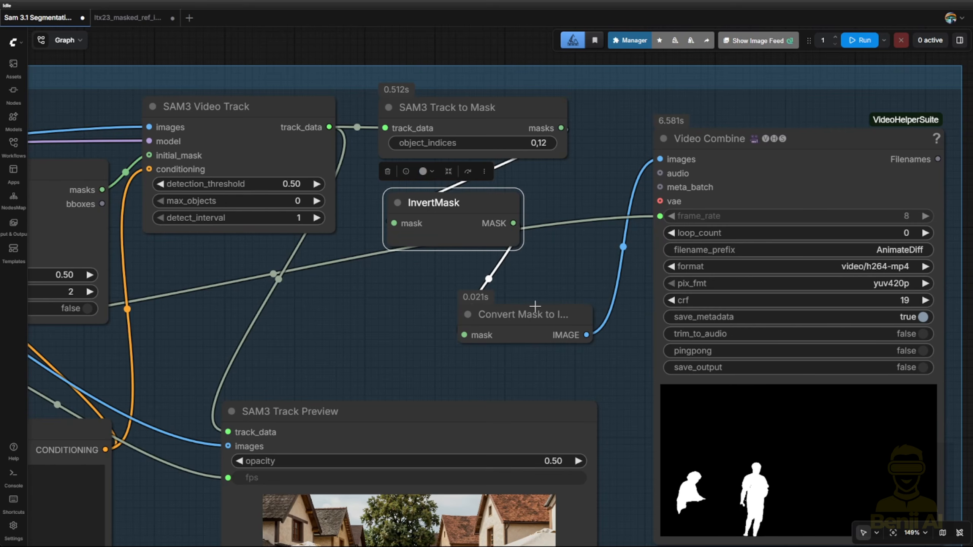
pyautogui.moveTo(529, 319); pyautogui.dragTo(507, 291)
pyautogui.moveTo(534, 352); pyautogui.dragTo(501, 266)
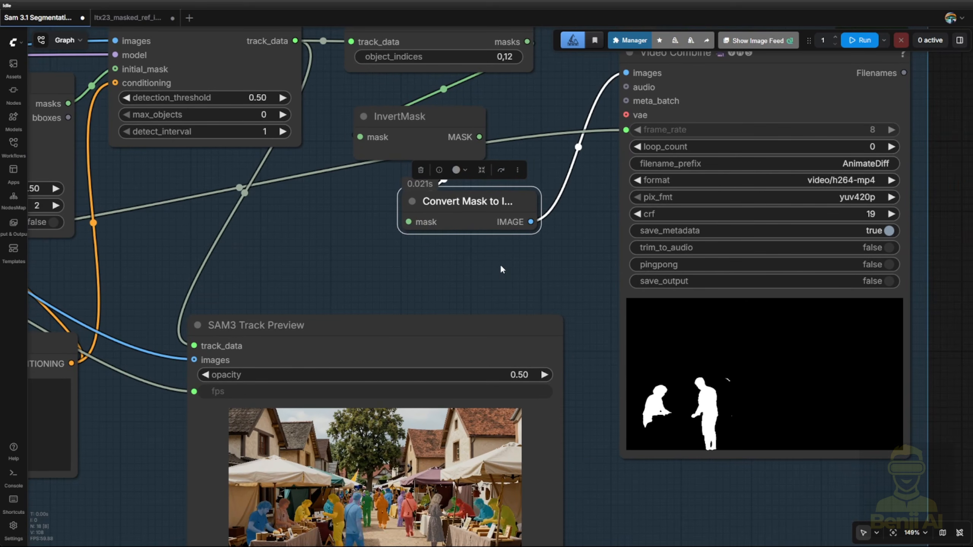
pyautogui.click(500, 265)
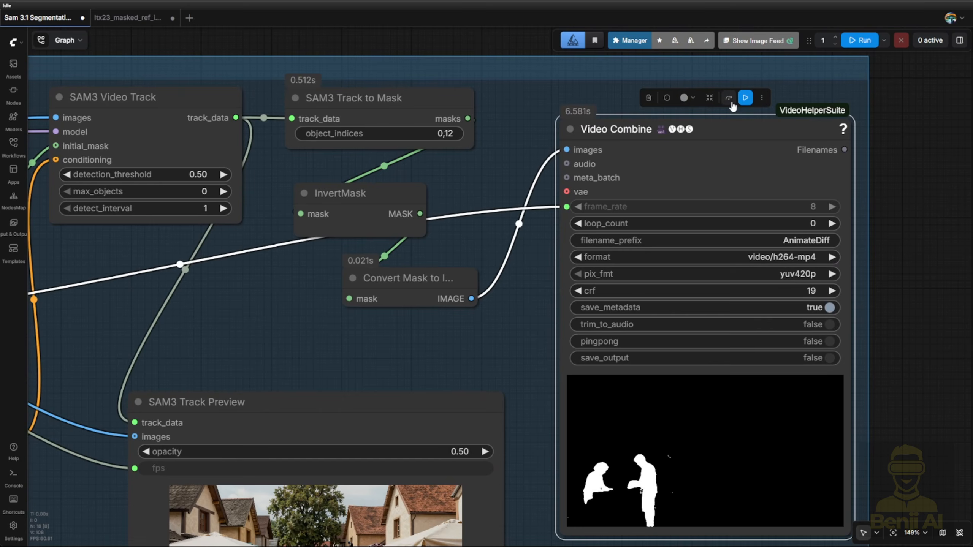
# Run the Video Combine node with InvertMask in the chain, tidy the InvertMask position, and inspect the inverted mask video.
pyautogui.click(747, 97)
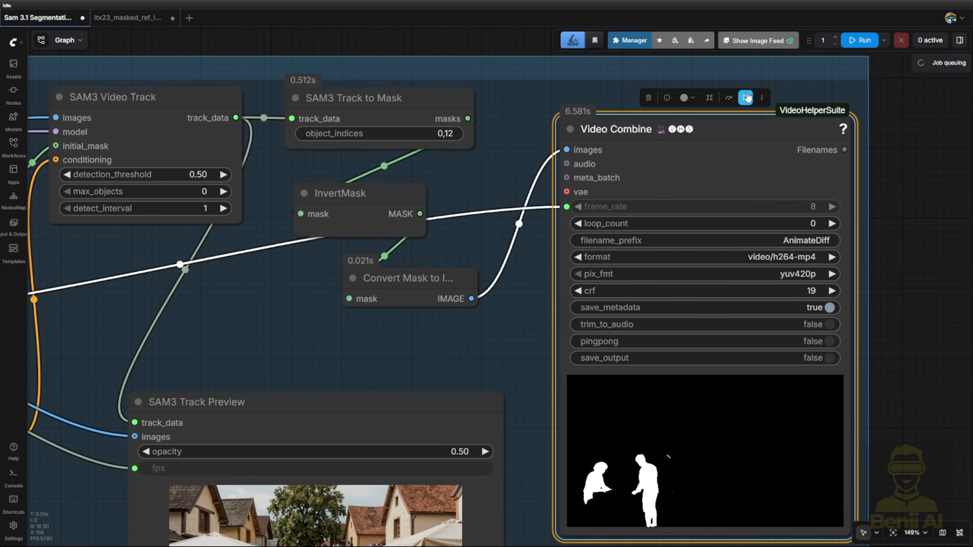
pyautogui.scroll(-2, 505, 358)
pyautogui.moveTo(505, 362); pyautogui.dragTo(477, 303)
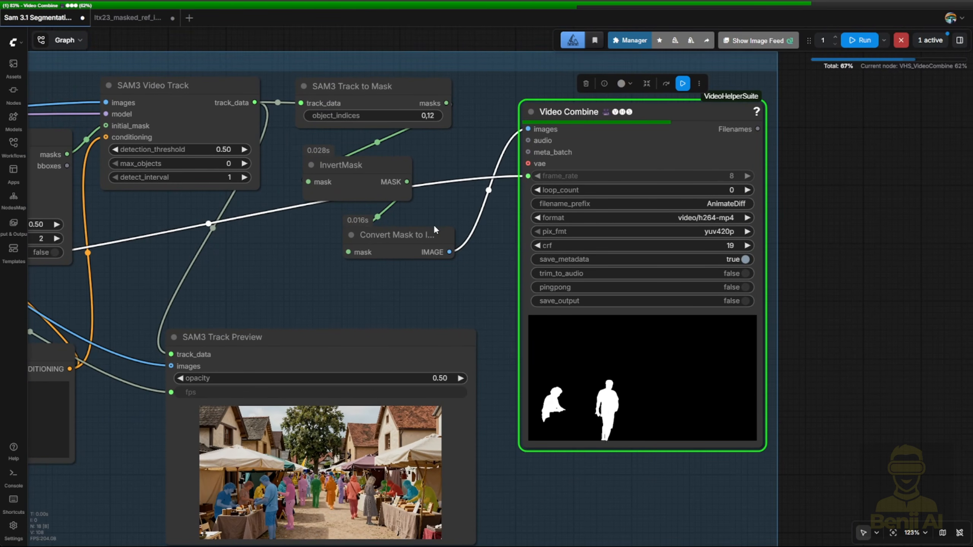
pyautogui.moveTo(390, 180); pyautogui.dragTo(412, 178)
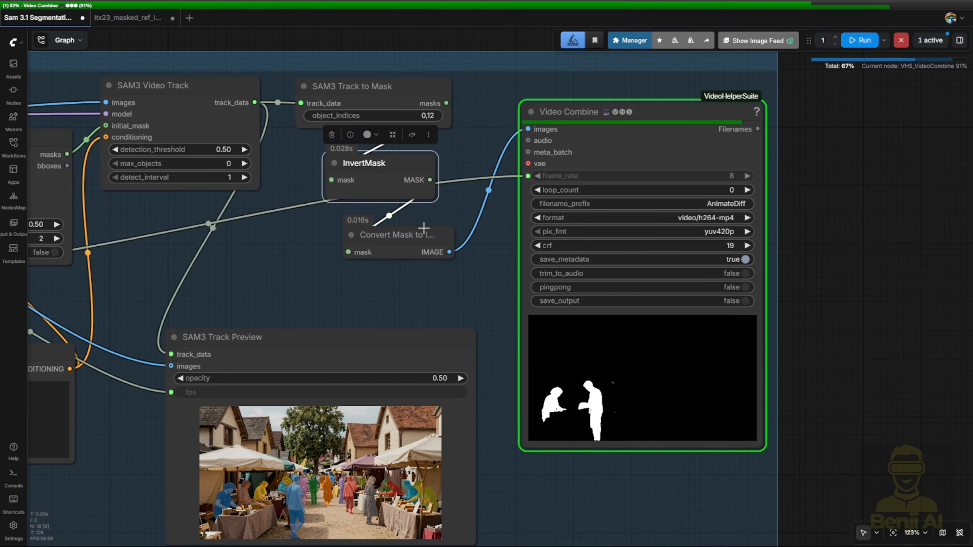
pyautogui.moveTo(424, 228); pyautogui.dragTo(370, 121)
pyautogui.scroll(4, 646, 341)
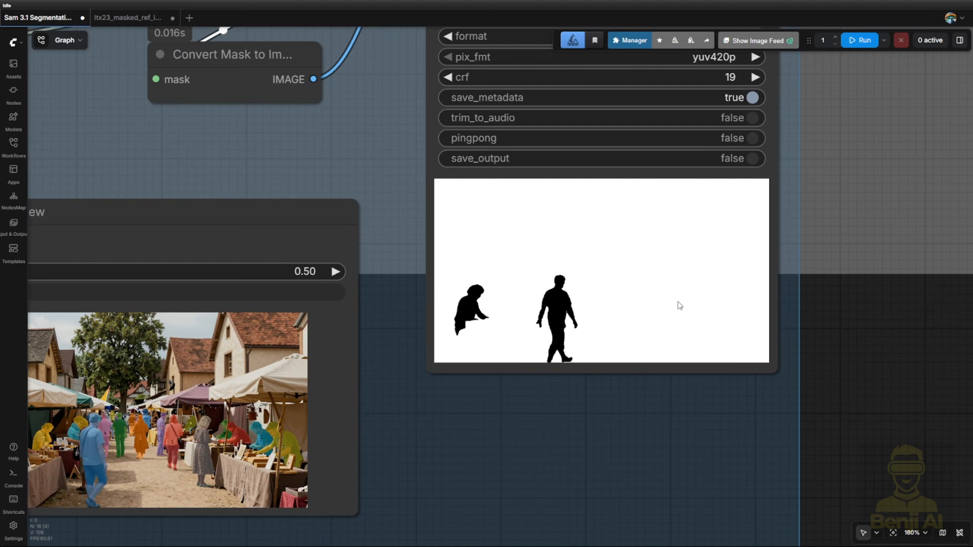
pyautogui.scroll(-2, 679, 322)
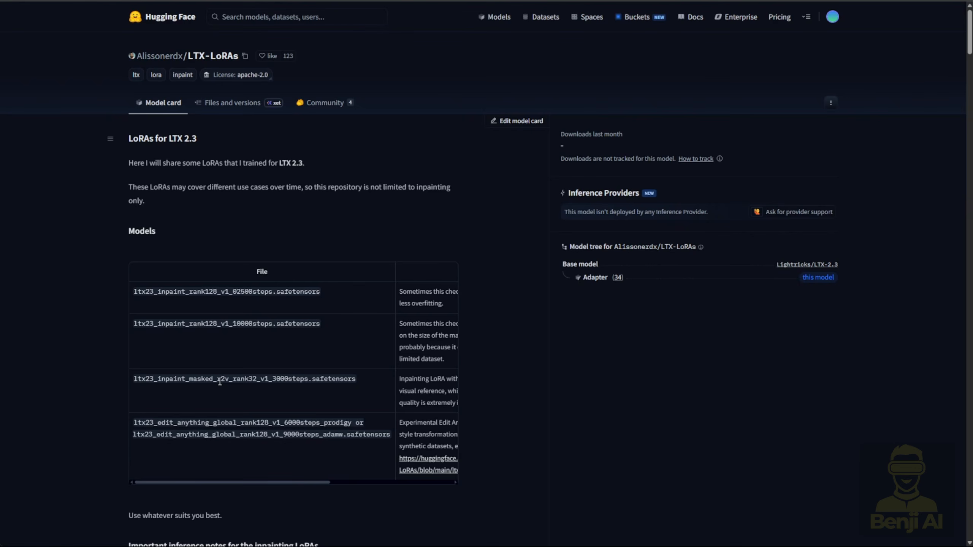
# Switch to the LTX-LoRAs page on Hugging Face and locate the ltx23_inpaint_masked_r2v_rank32_v1_3000steps.safetensors file.
pyautogui.moveTo(165, 382); pyautogui.dragTo(337, 381)
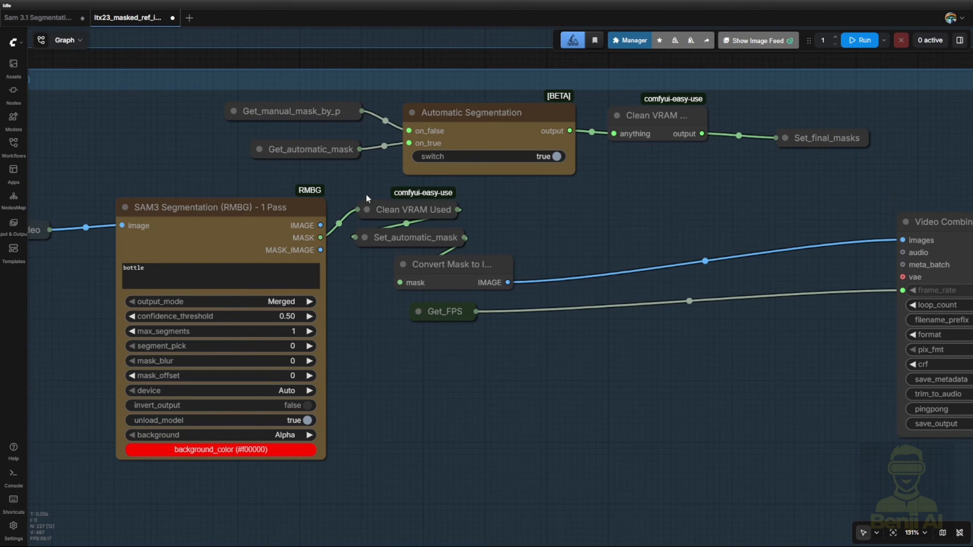
# In the ltx23 masked reference workflow, move the Clean VRAM, Set_automatic_mask, Convert Mask to Image and Get_FPS nodes away from SAM3 Segmentation (RMBG).
pyautogui.moveTo(365, 192); pyautogui.dragTo(464, 345)
pyautogui.moveTo(445, 311); pyautogui.dragTo(549, 310)
pyautogui.click(449, 403)
pyautogui.moveTo(498, 370); pyautogui.dragTo(651, 320)
# Add new SAM3 Detect and SAM3 Video Track nodes beside the SAM3 Segmentation (RMBG) node.
pyautogui.moveTo(30, 19)
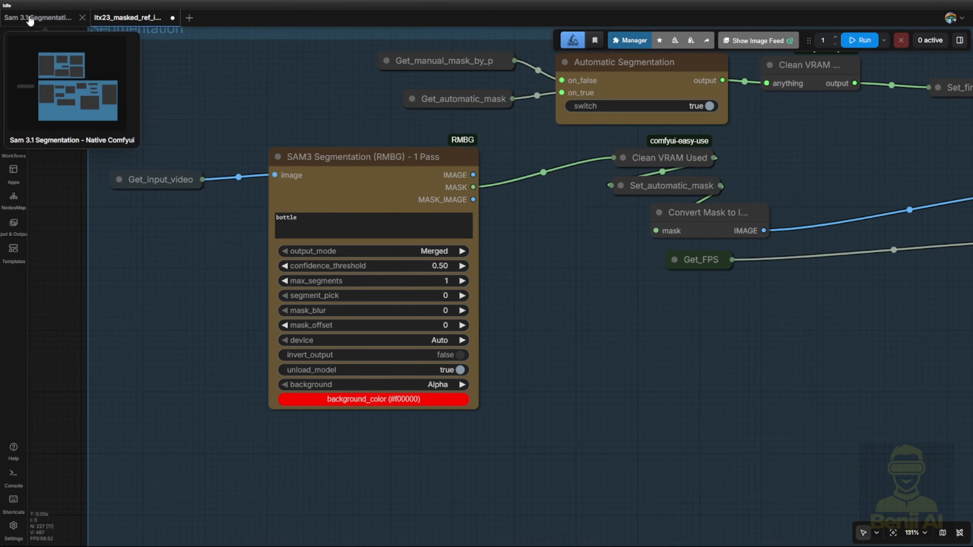
pyautogui.moveTo(145, 334); pyautogui.dragTo(167, 291)
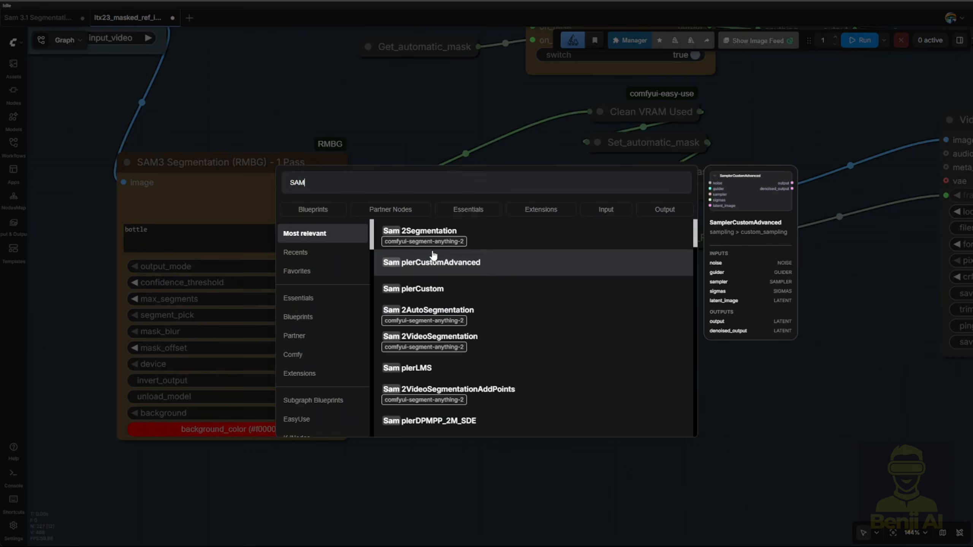
pyautogui.write('3')
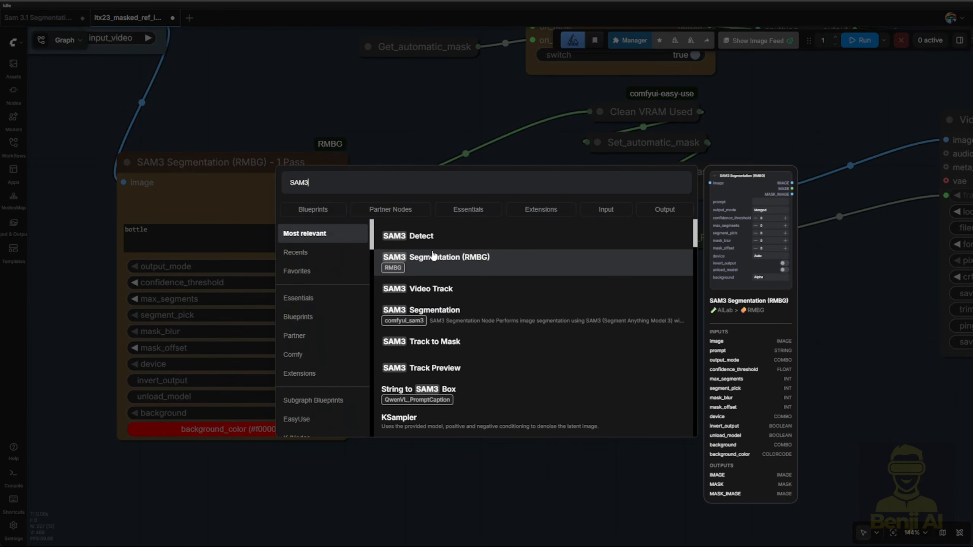
pyautogui.click(456, 230)
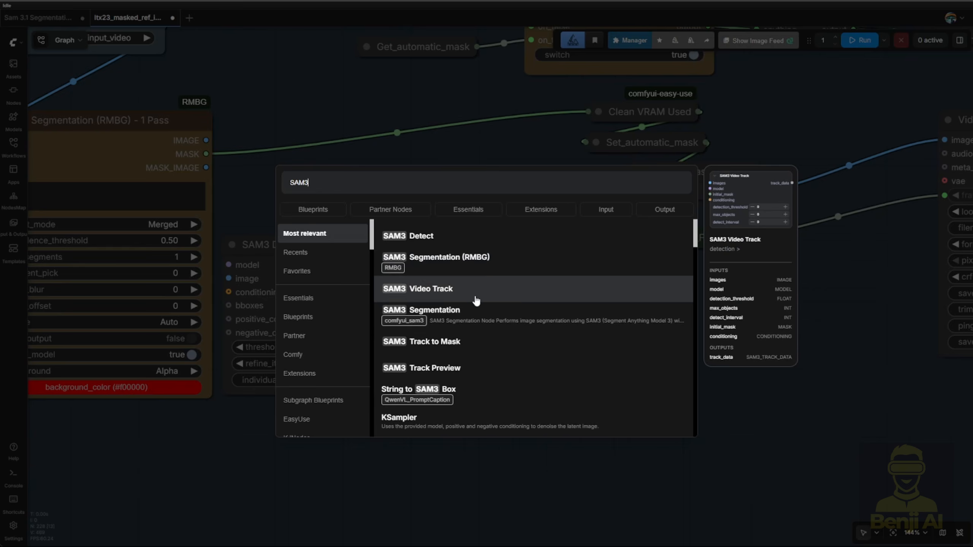
pyautogui.click(473, 298)
pyautogui.click(473, 278)
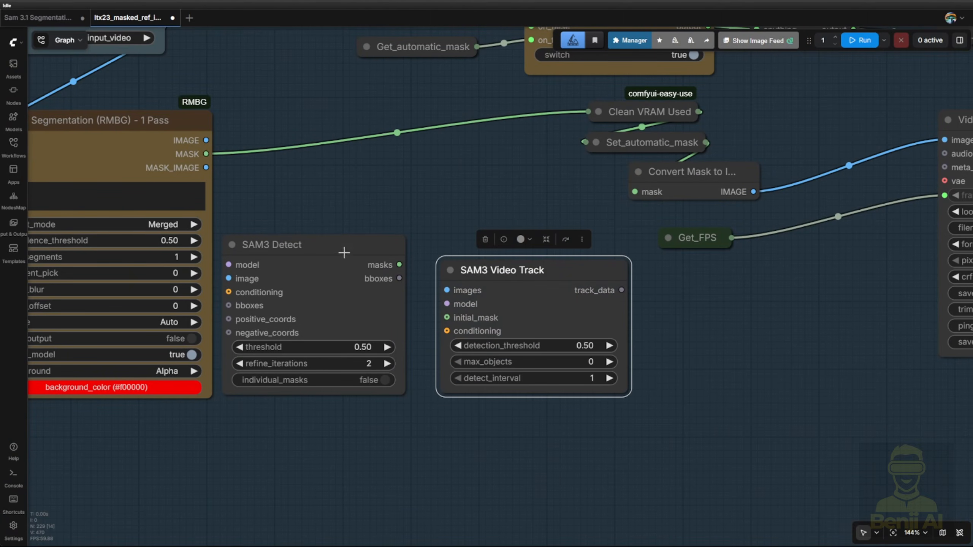
pyautogui.moveTo(344, 253); pyautogui.dragTo(353, 308)
pyautogui.moveTo(495, 295)
pyautogui.mouseDown()
pyautogui.moveTo(493, 314)
pyautogui.moveTo(489, 303)
pyautogui.mouseUp()
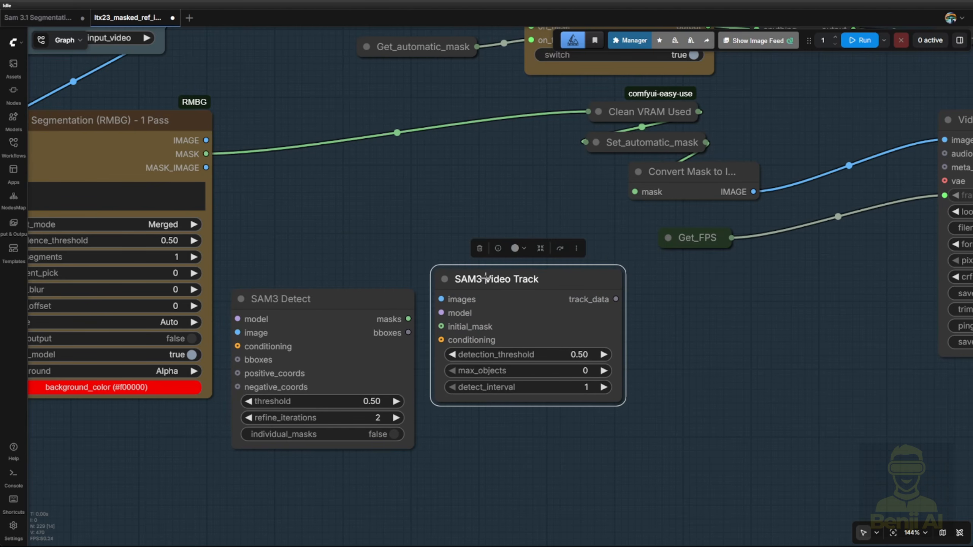
pyautogui.scroll(4, 486, 279)
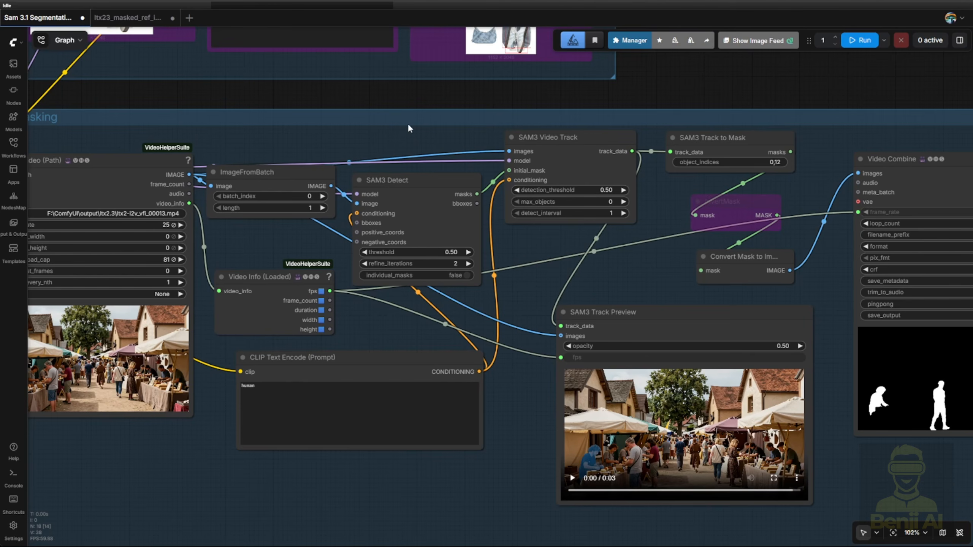
# Replace the new SAM3 nodes with copies of SAM3 Detect, Video Track, Track to Mask and CLIP Text Encode from the Sam 3.1 workflow.
pyautogui.moveTo(407, 125); pyautogui.dragTo(609, 227)
pyautogui.press('Delete')
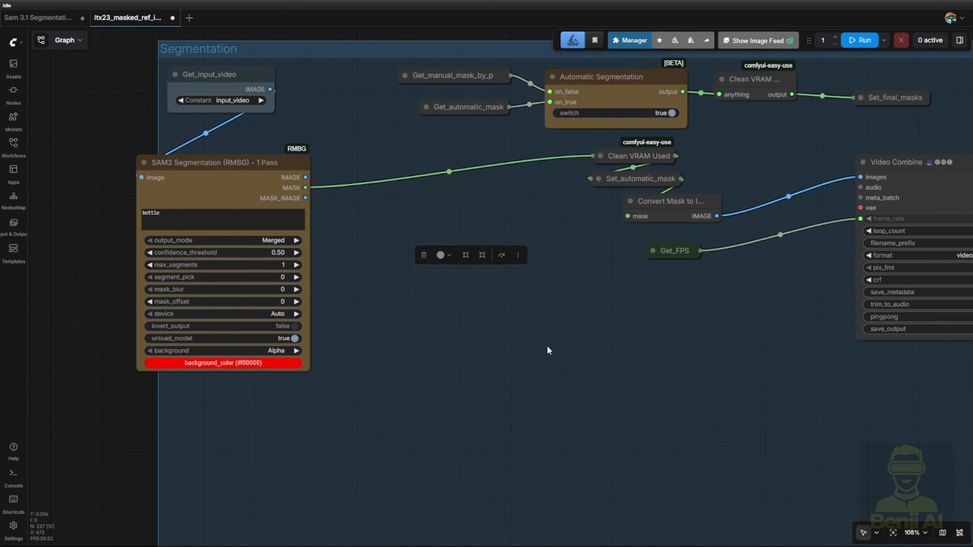
pyautogui.moveTo(476, 311); pyautogui.dragTo(447, 196)
pyautogui.hotkey('ctrl', 'v')
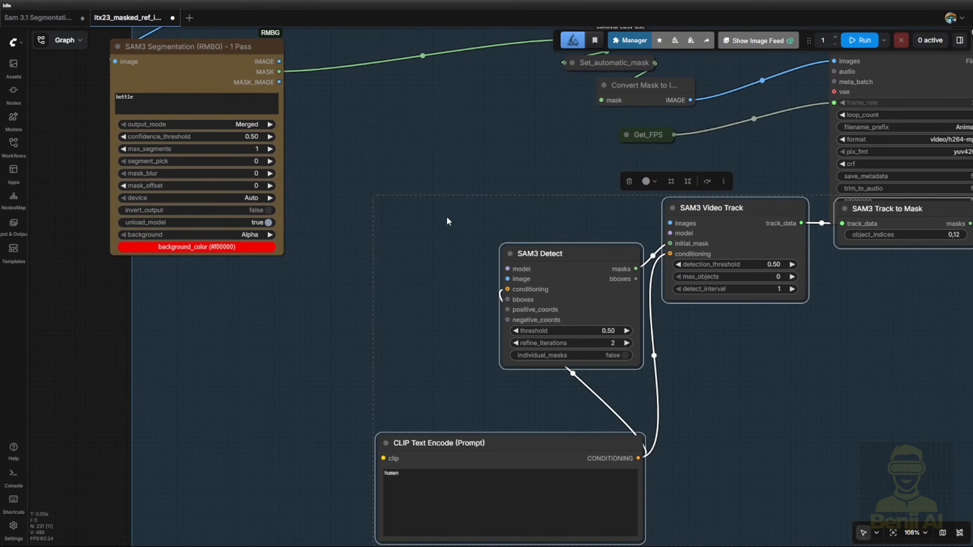
# Place the pasted SAM3 Detect and SAM3 Video Track side by side, and set SAM3 Track to Mask lower beside them.
pyautogui.click(417, 215)
pyautogui.scroll(-4, 420, 284)
pyautogui.moveTo(502, 264); pyautogui.dragTo(386, 198)
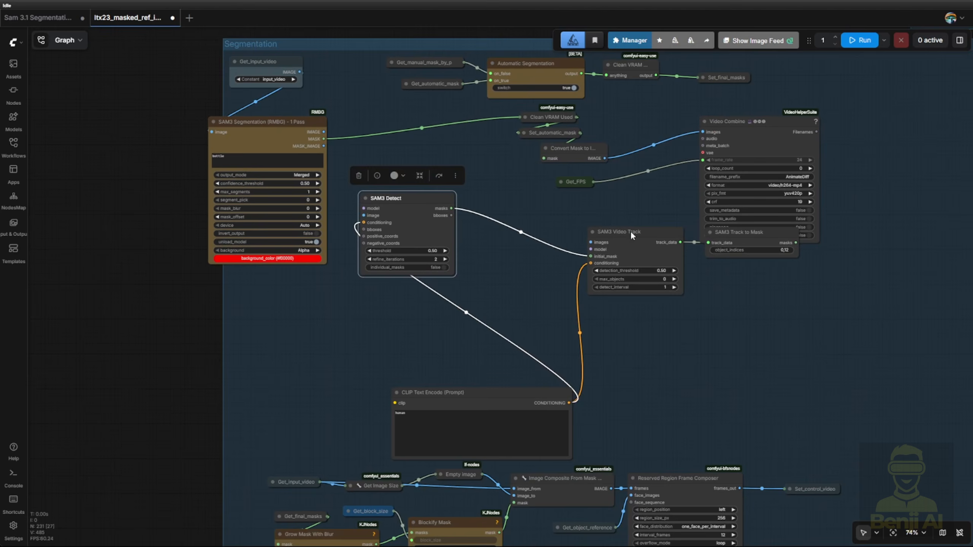
pyautogui.moveTo(631, 231); pyautogui.dragTo(514, 203)
pyautogui.moveTo(741, 249); pyautogui.dragTo(654, 305)
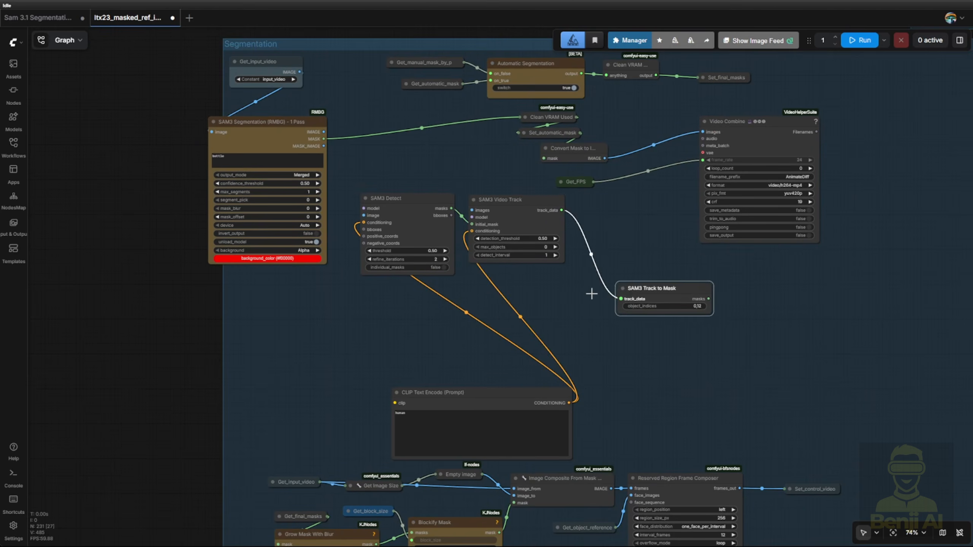
# Position CLIP Text Encode (Prompt) directly below SAM3 Detect and SAM3 Track to Mask below SAM3 Video Track.
pyautogui.scroll(4, 494, 376)
pyautogui.moveTo(485, 410); pyautogui.dragTo(377, 258)
pyautogui.click(110, 374)
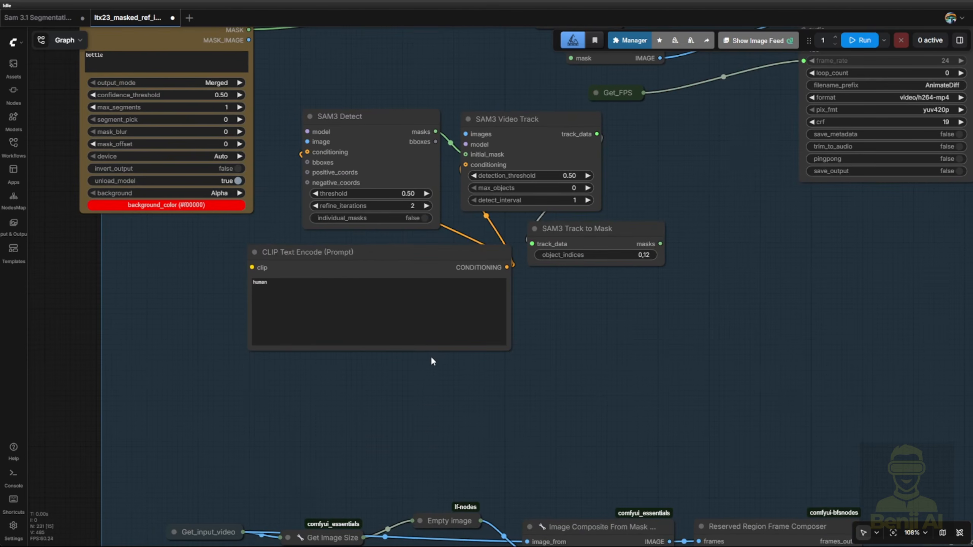
pyautogui.scroll(3, 429, 358)
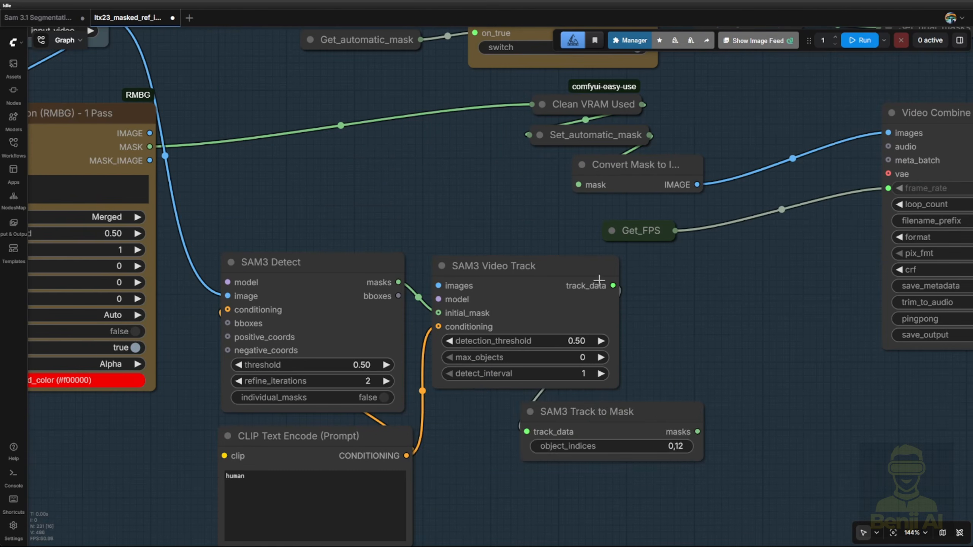
pyautogui.moveTo(663, 432); pyautogui.dragTo(582, 434)
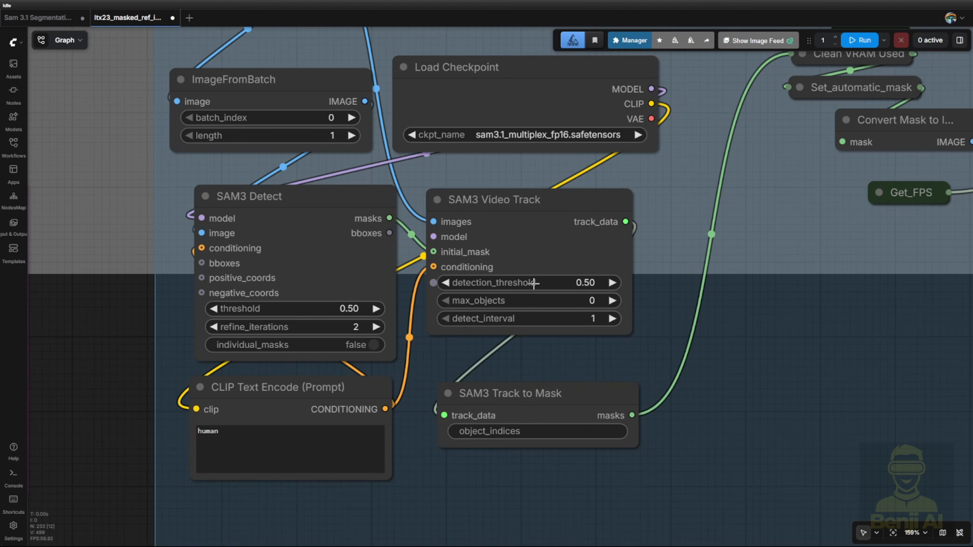
pyautogui.click(571, 238)
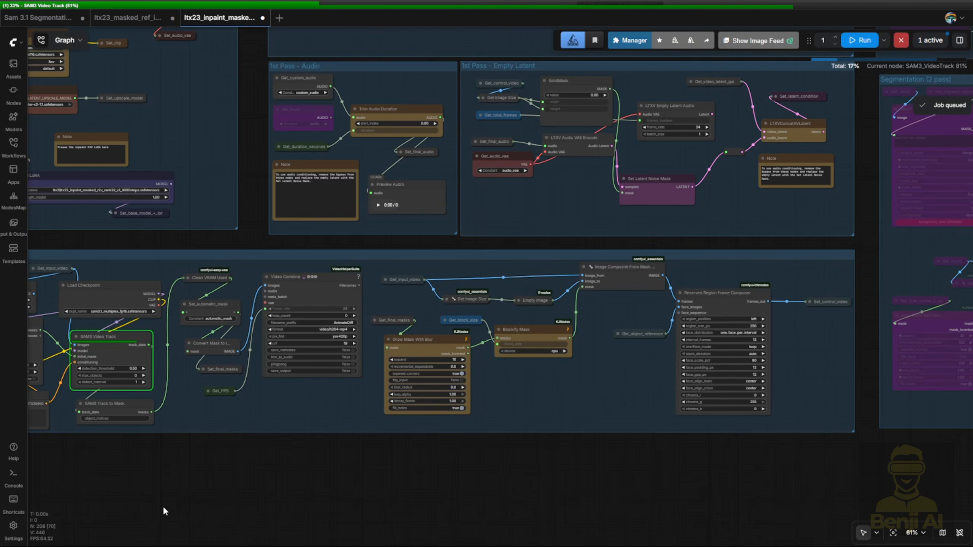
# Examine the Segmentation group's Video Combine mask video while the ltx23 inpaint masked workflow runs.
pyautogui.moveTo(163, 512); pyautogui.dragTo(378, 476)
pyautogui.scroll(4, 264, 375)
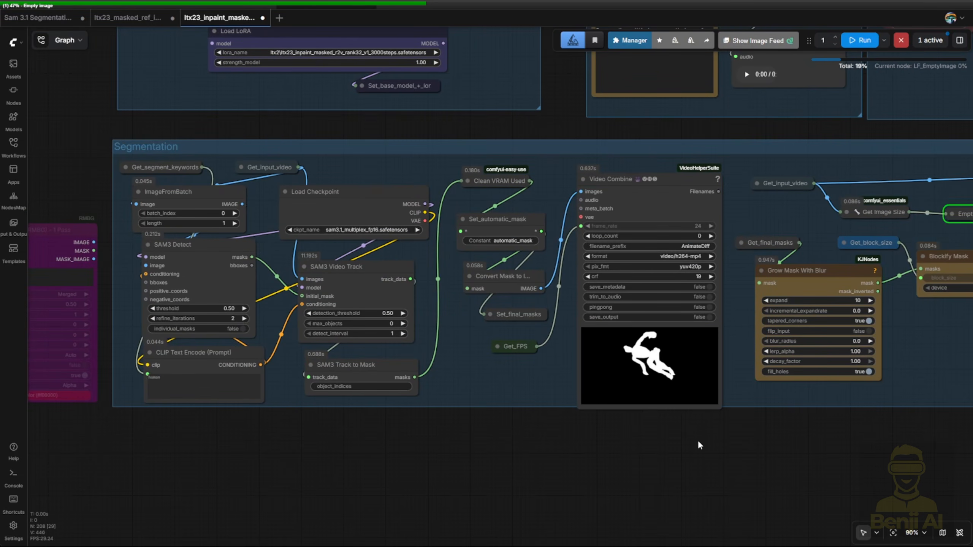
pyautogui.scroll(4, 699, 446)
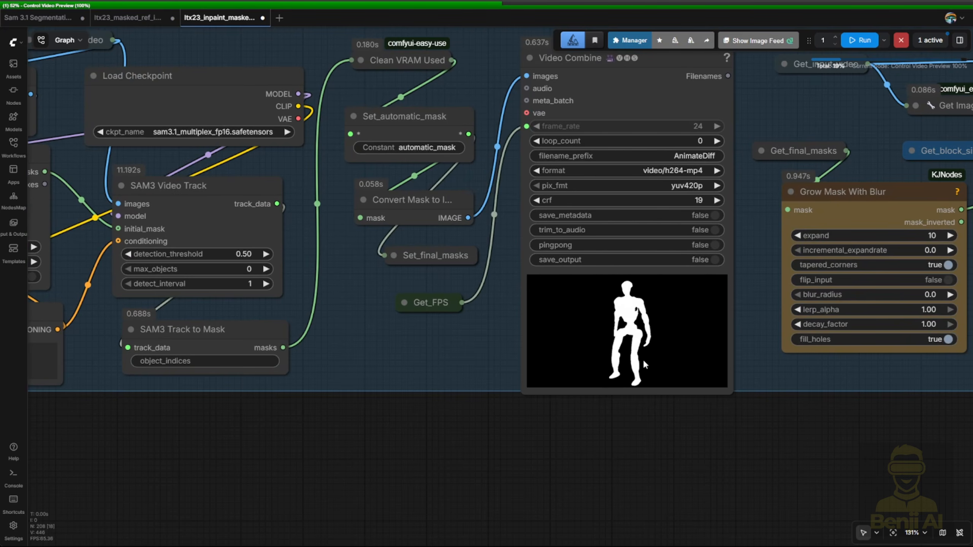
pyautogui.scroll(-1, 739, 438)
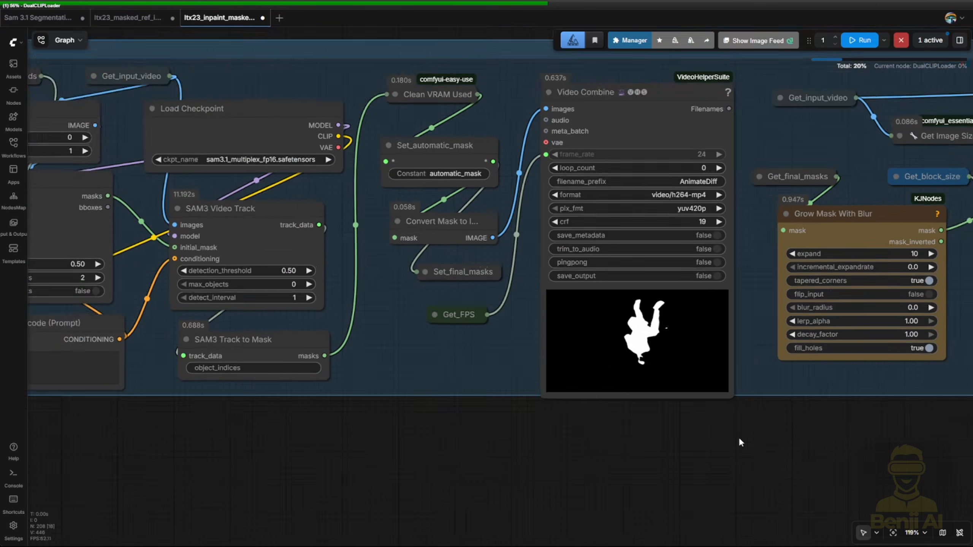
# Find the Control Video Preview node showing the reference beside the masked video, and resume its preview playback.
pyautogui.scroll(-8, 740, 440)
pyautogui.moveTo(855, 383); pyautogui.dragTo(264, 517)
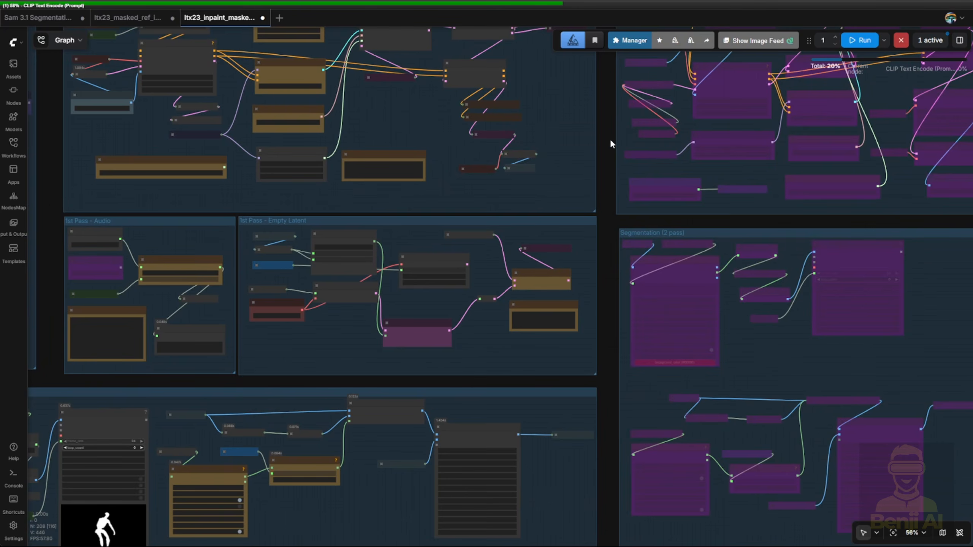
pyautogui.moveTo(585, 131); pyautogui.dragTo(416, 544)
pyautogui.scroll(3, 350, 258)
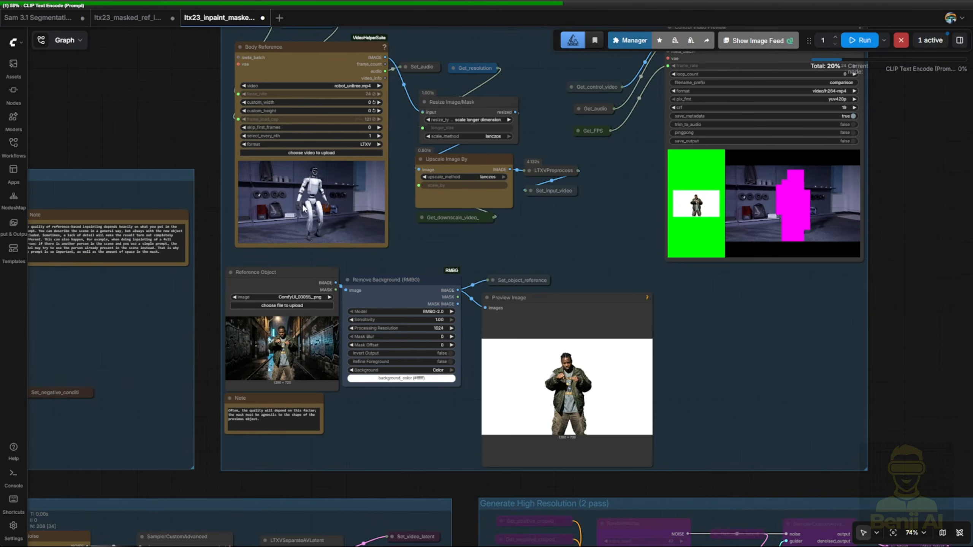
pyautogui.scroll(7, 303, 208)
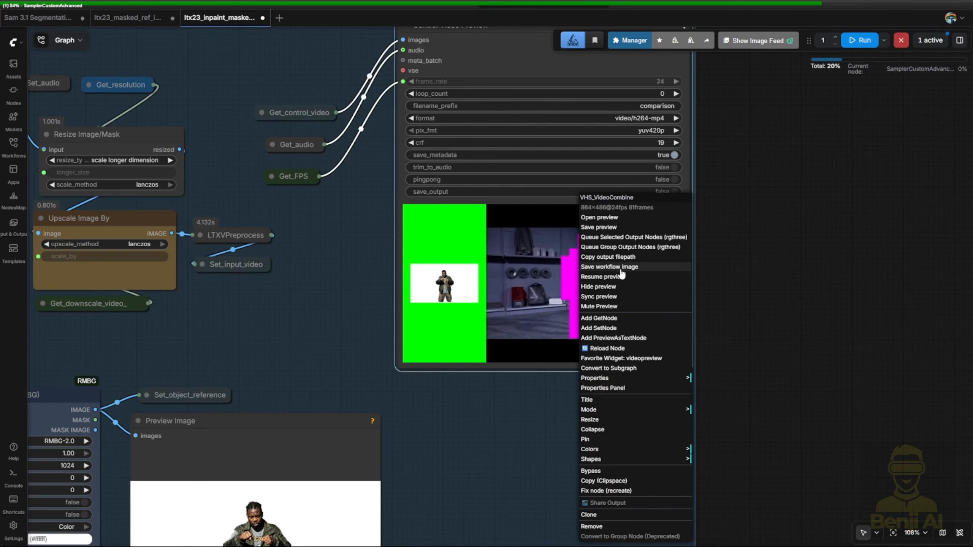
pyautogui.click(624, 278)
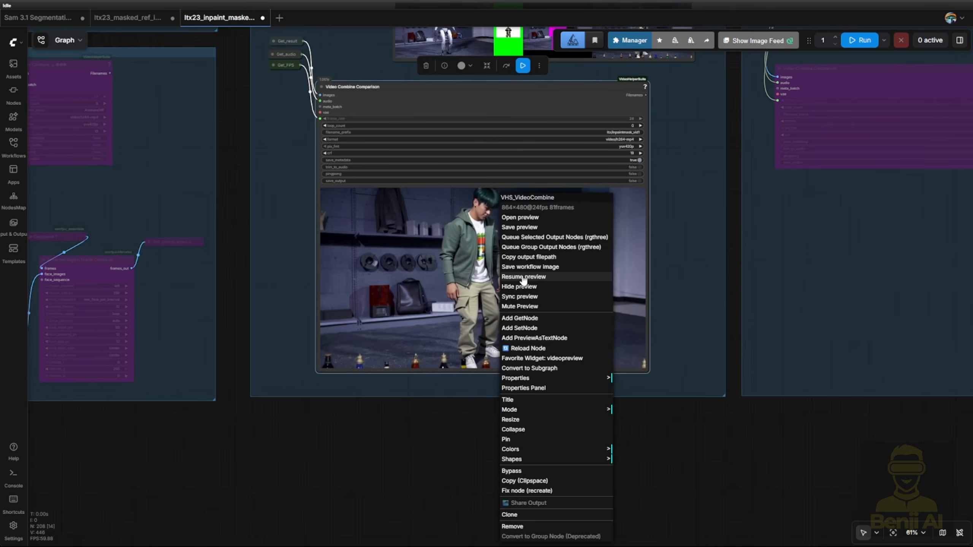
# Resume preview playback of the result video in the lower Video Combine Comparison node.
pyautogui.click(520, 278)
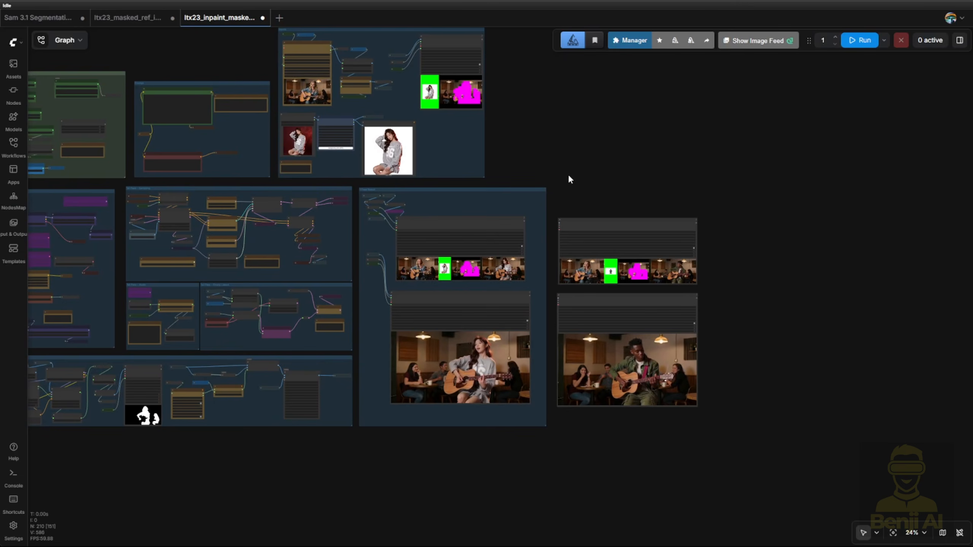
# Compare the woman and man guitarist results side by side, and inspect the reference, masked and output panels of the woman's comparison video.
pyautogui.scroll(4, 568, 178)
pyautogui.moveTo(581, 169); pyautogui.dragTo(532, 72)
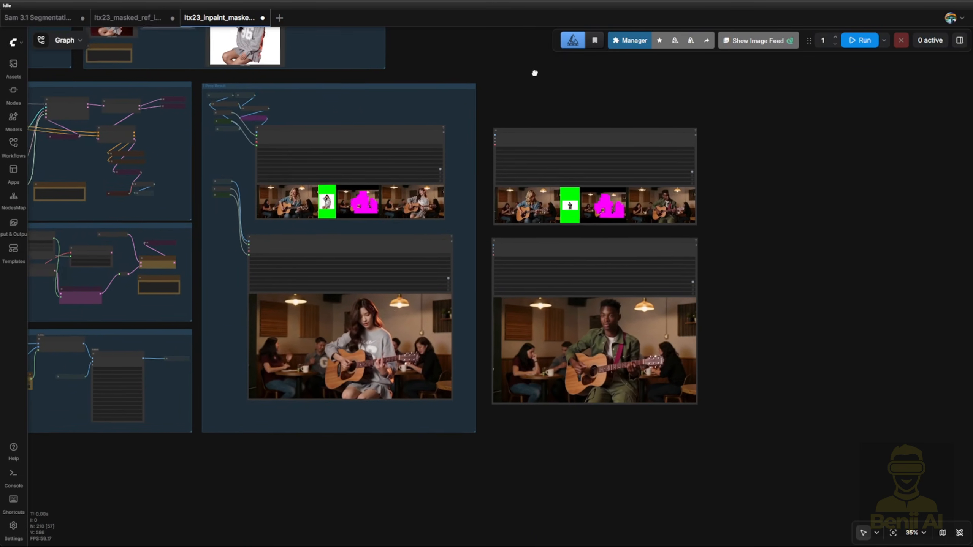
pyautogui.scroll(4, 470, 182)
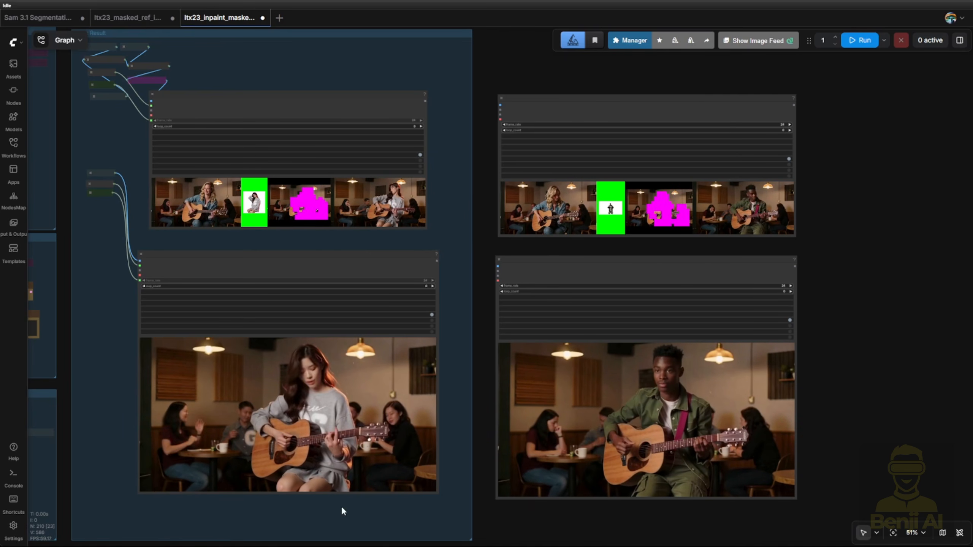
pyautogui.scroll(14, 114, 161)
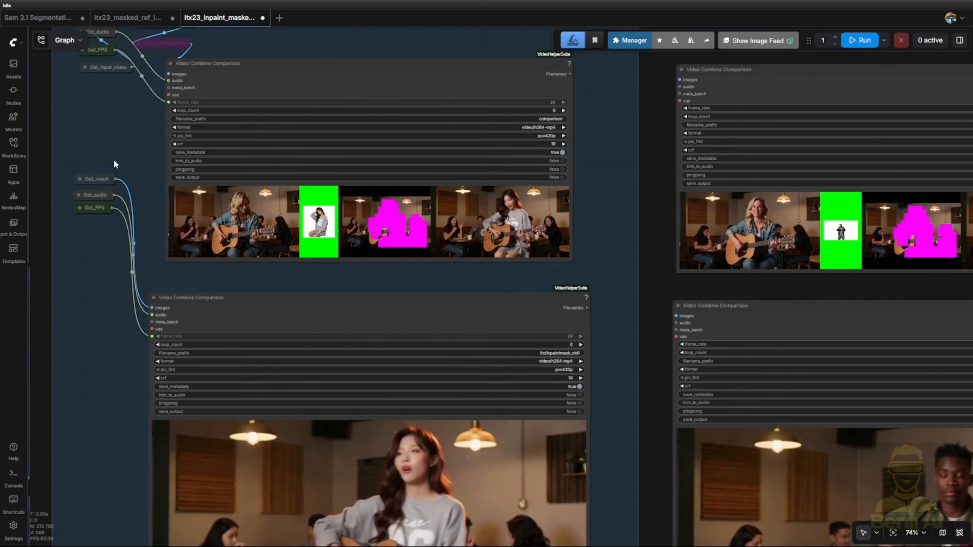
pyautogui.moveTo(914, 447); pyautogui.dragTo(533, 450)
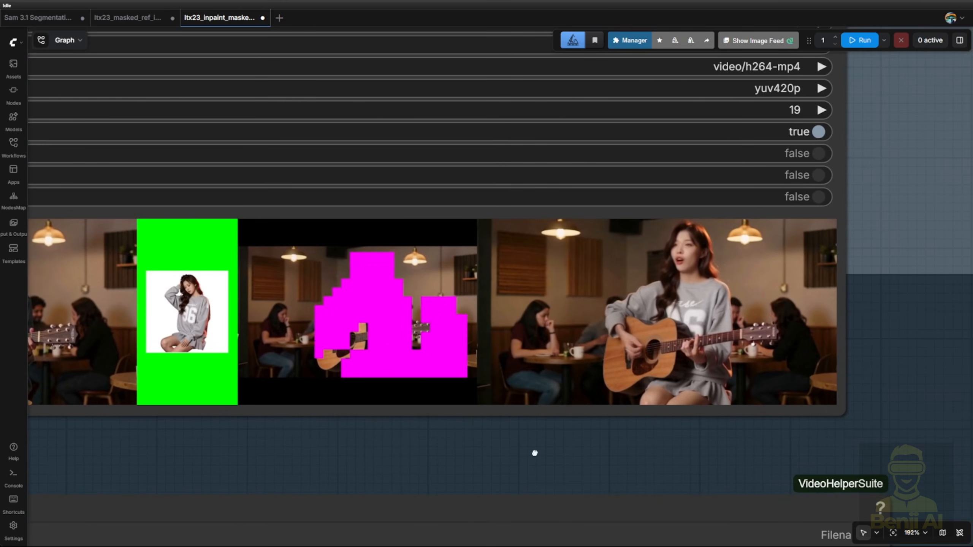
pyautogui.scroll(-7, 524, 448)
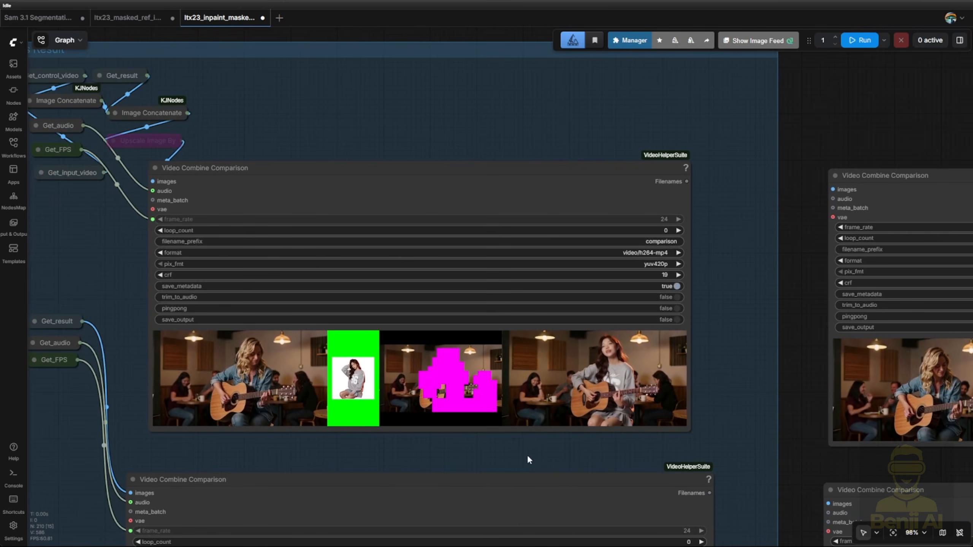
# Examine the two full-size guitarist result videos side by side, and open the node options for the woman's result.
pyautogui.moveTo(527, 455); pyautogui.dragTo(581, 157)
pyautogui.scroll(-4, 614, 284)
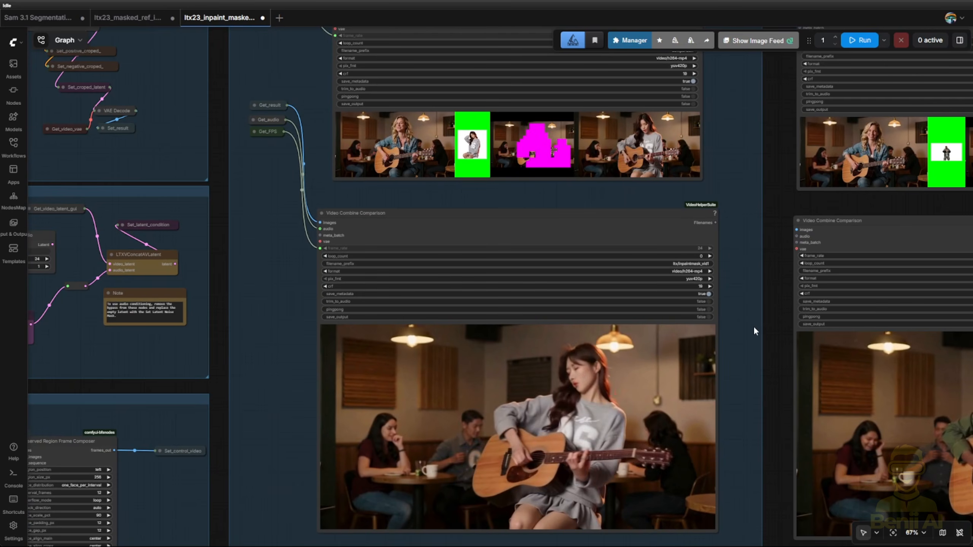
pyautogui.moveTo(752, 329); pyautogui.dragTo(737, 257)
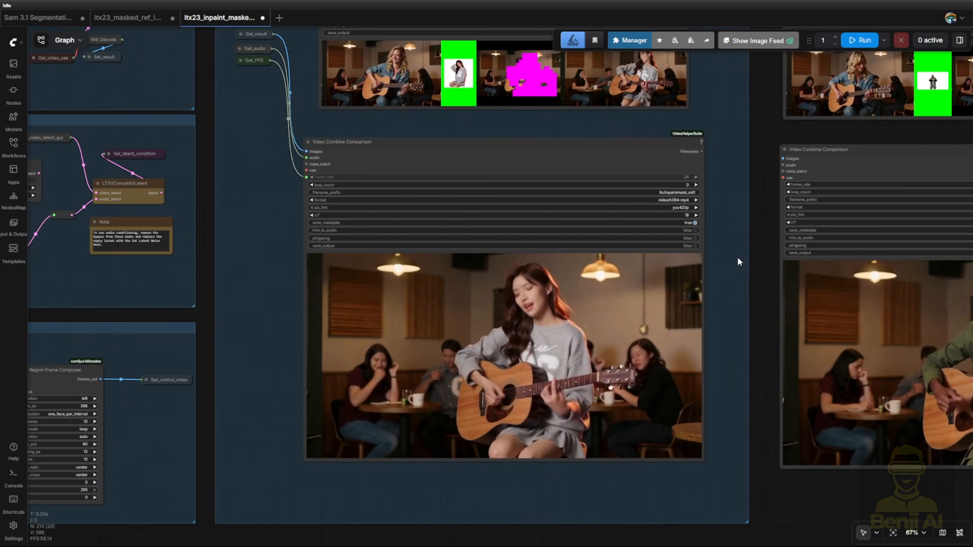
pyautogui.scroll(-4, 738, 259)
pyautogui.moveTo(736, 260); pyautogui.dragTo(296, 328)
pyautogui.scroll(4, 471, 349)
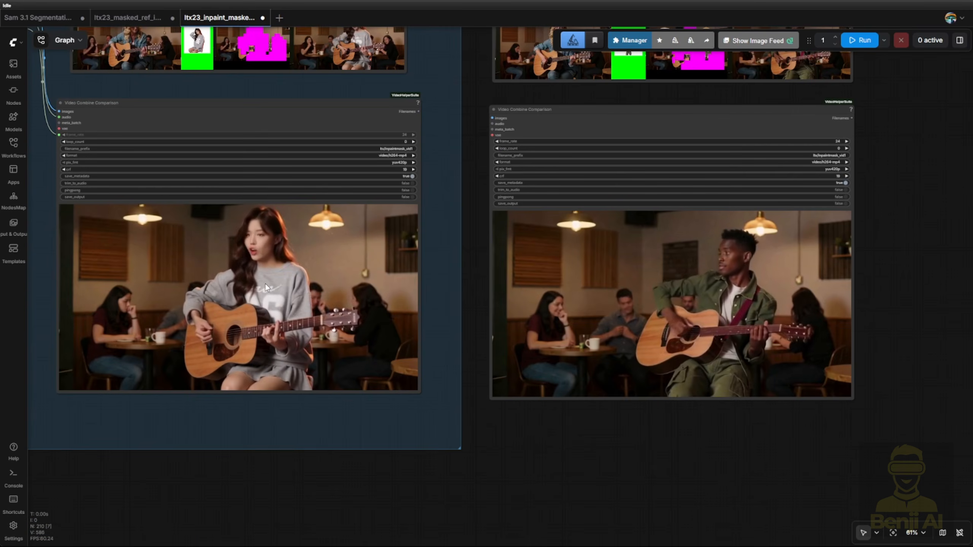
pyautogui.rightClick(264, 261)
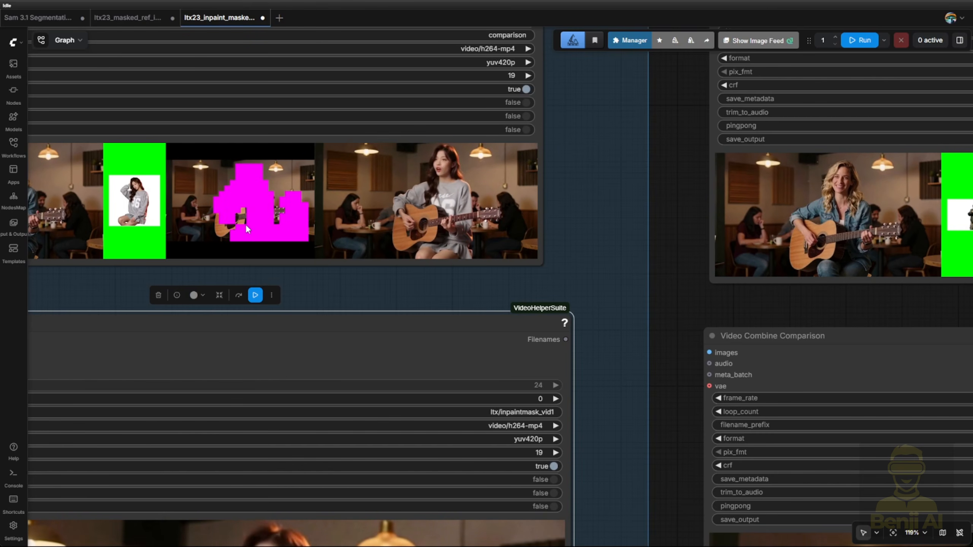
# Review the masked panel in the woman's comparison video, and the SAM3 nodes and mask preview in the Segmentation group.
pyautogui.scroll(-2, 246, 224)
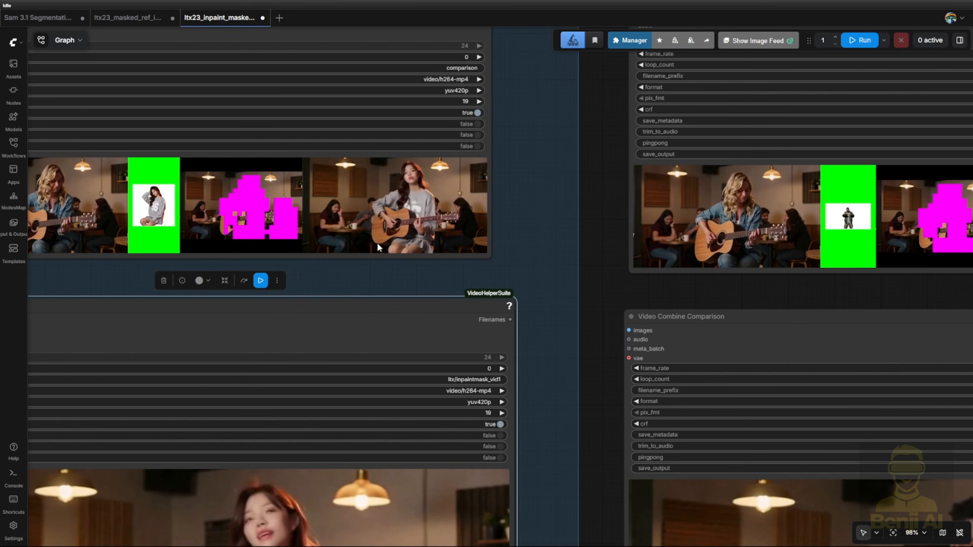
pyautogui.scroll(-9, 507, 282)
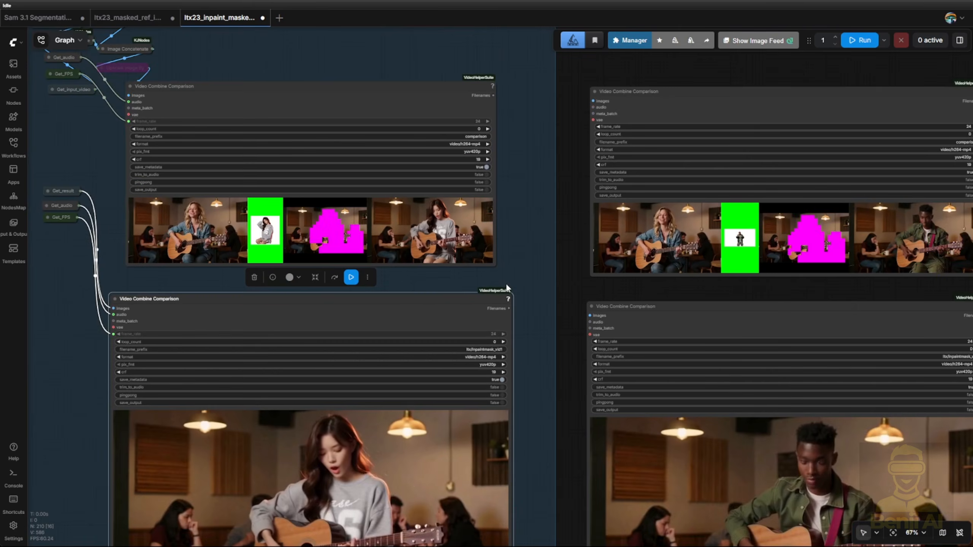
pyautogui.moveTo(311, 459); pyautogui.dragTo(554, 404)
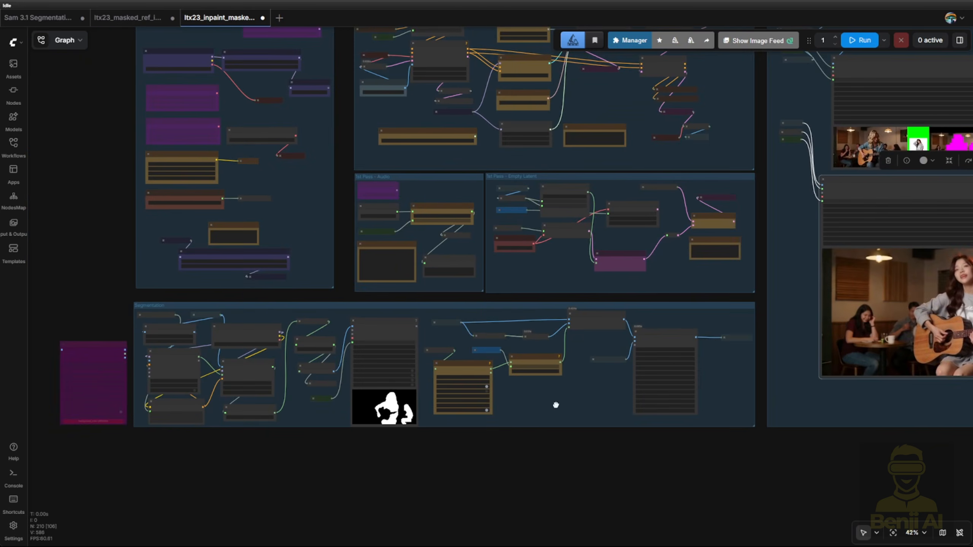
pyautogui.scroll(3, 272, 403)
pyautogui.scroll(5, 272, 403)
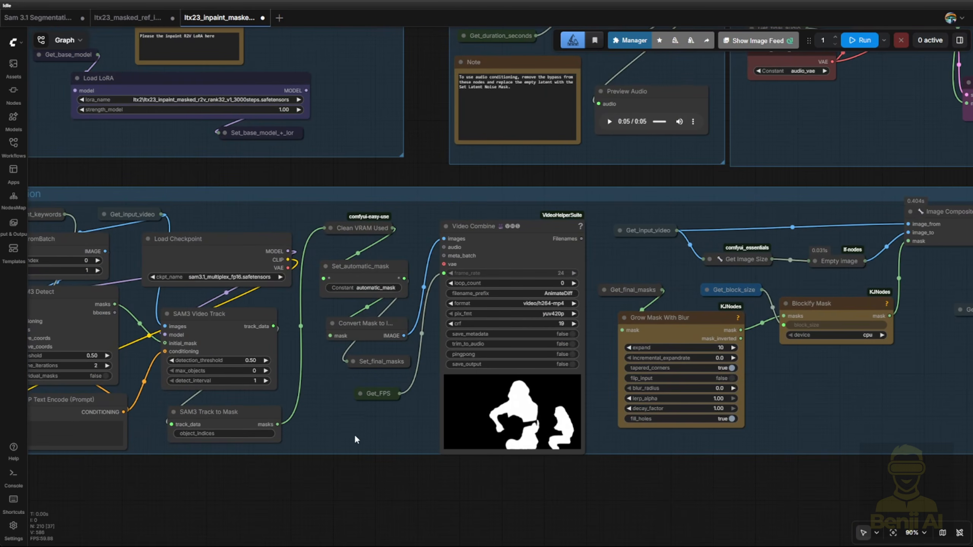
pyautogui.moveTo(361, 430); pyautogui.dragTo(434, 429)
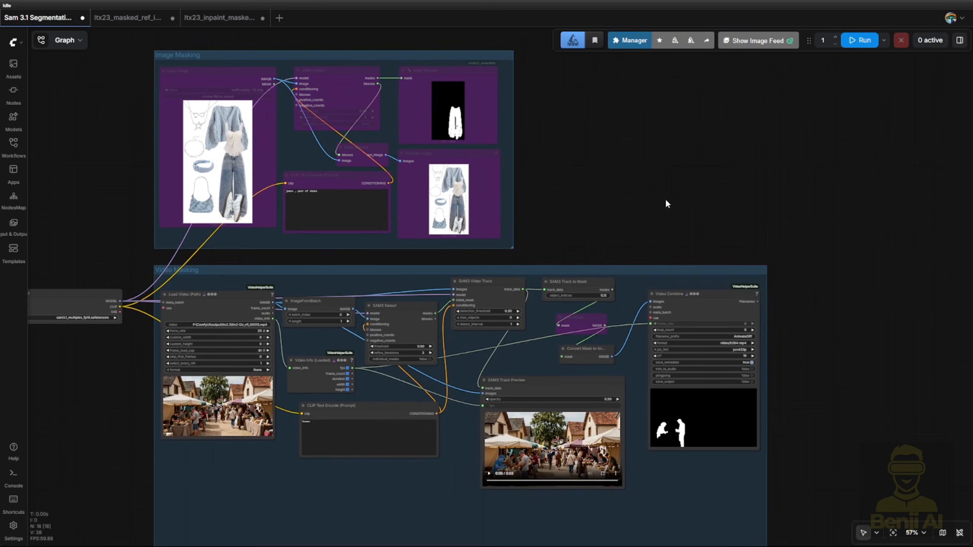